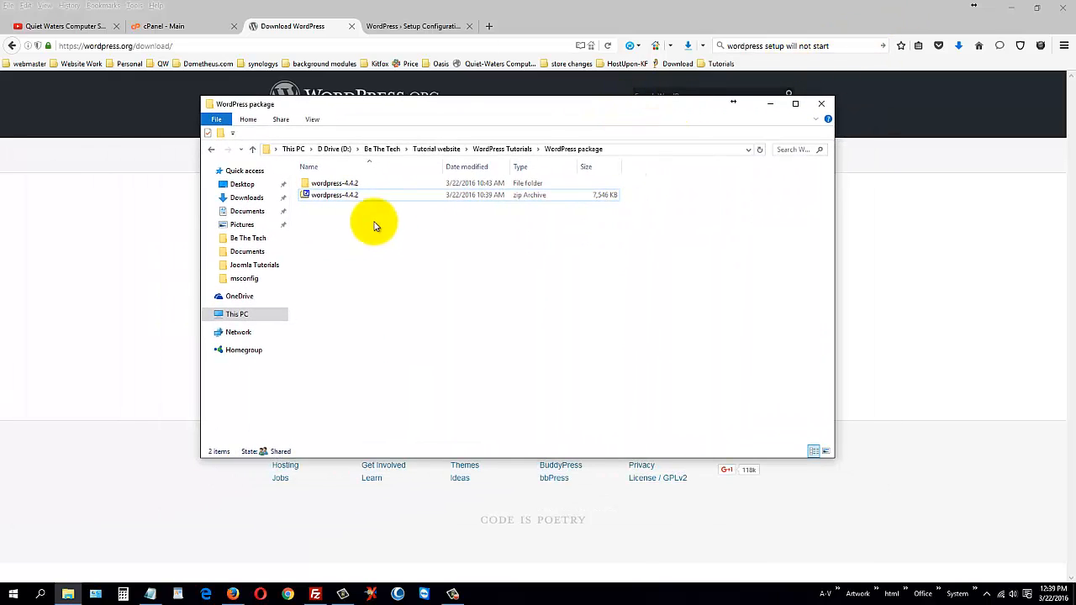
- Open the extracted wordpress-4.4.2 folder and its wordpress subfolder to examine the package files, and put the window away
double_click(347, 185)
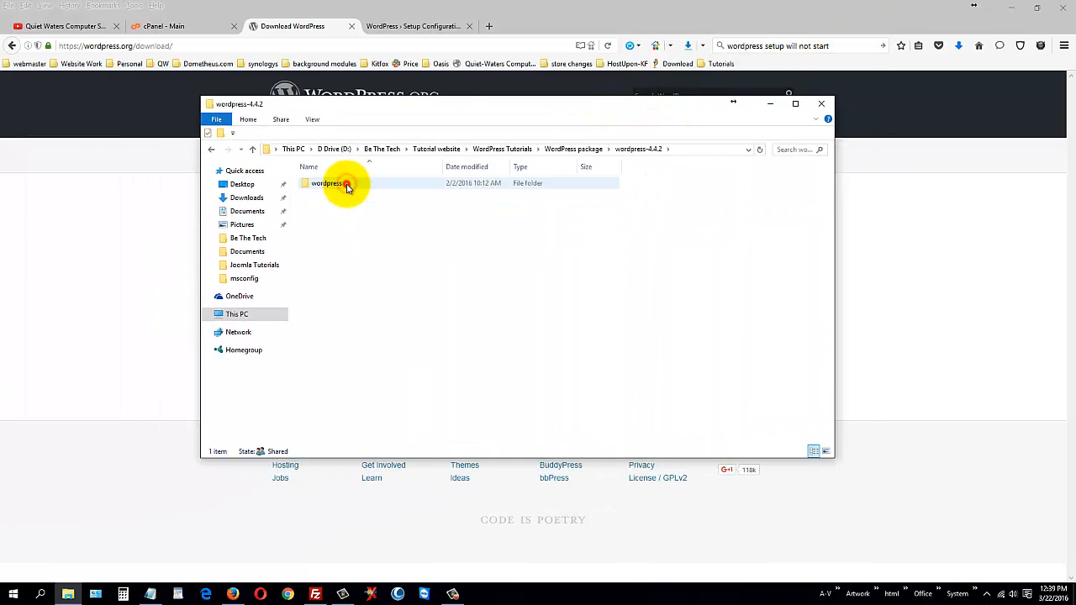
double_click(345, 182)
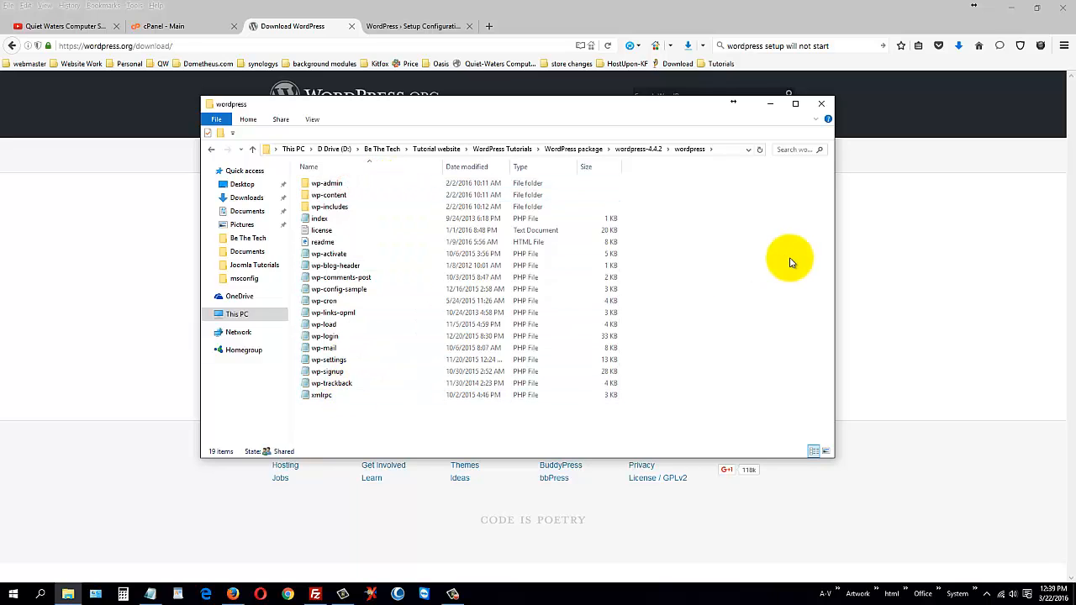
click(770, 107)
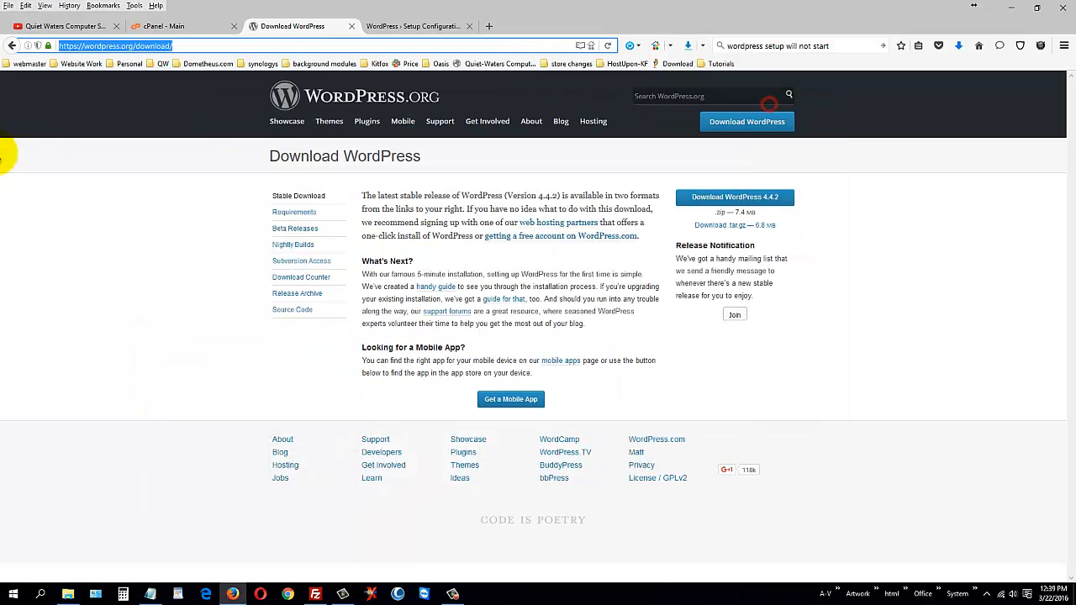
- Review the site-information note's admin, password and database fields in Notepad, and move the note out of view
drag(0, 126, 580, 116)
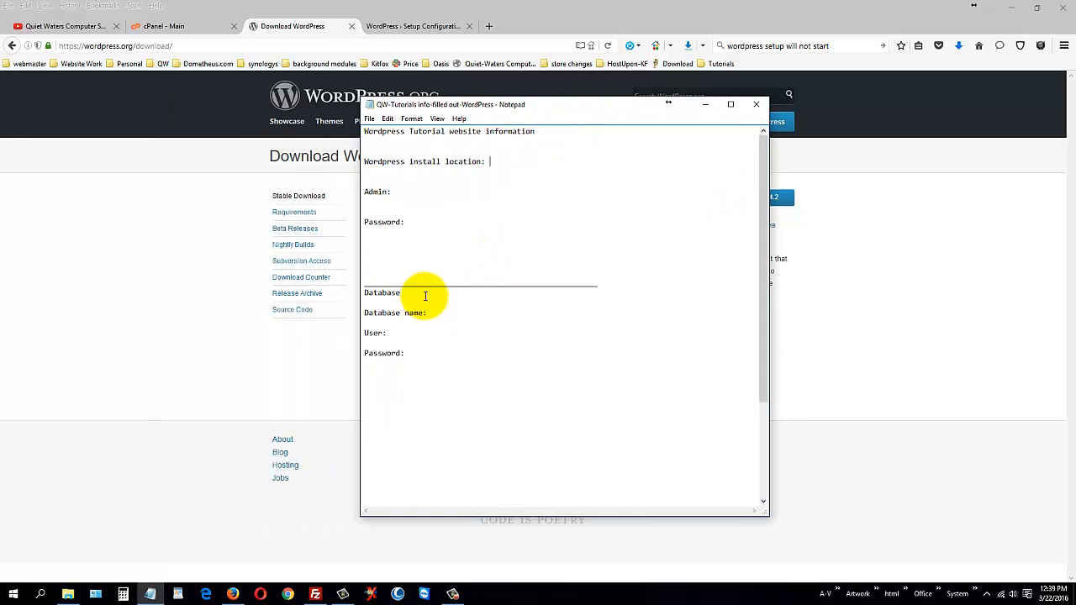
click(410, 192)
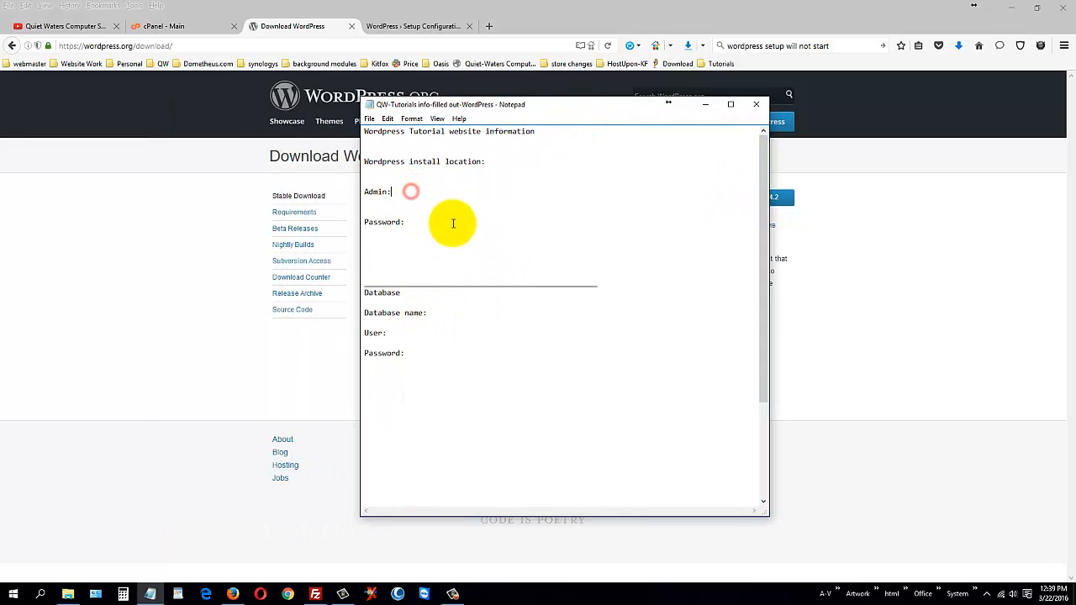
click(436, 222)
drag(617, 109, 0, 111)
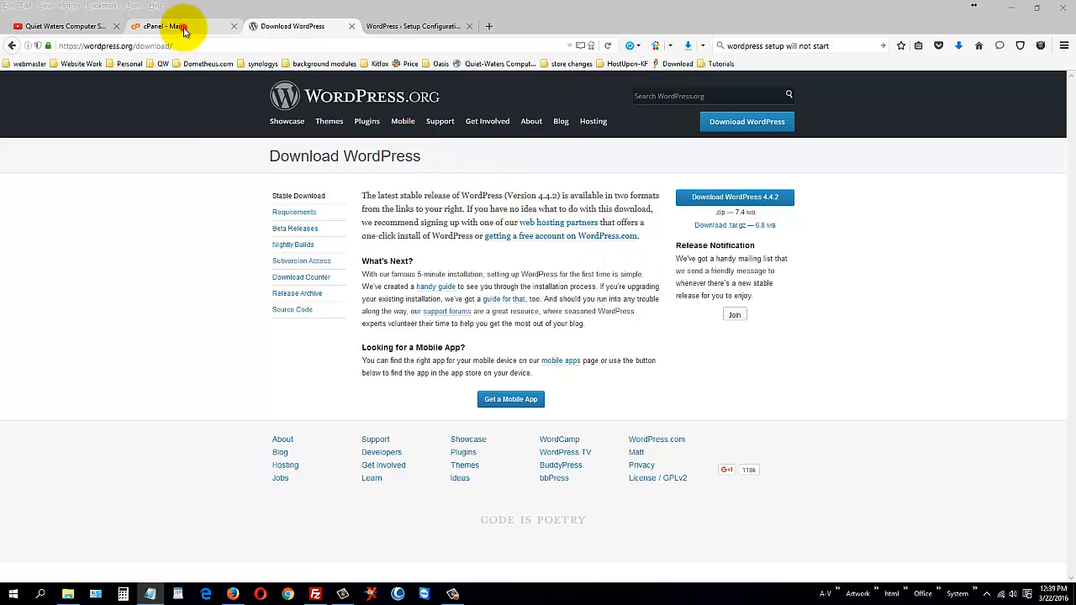
- Switch to cPanel and go to the MySQL Database Wizard in the Databases section
click(184, 30)
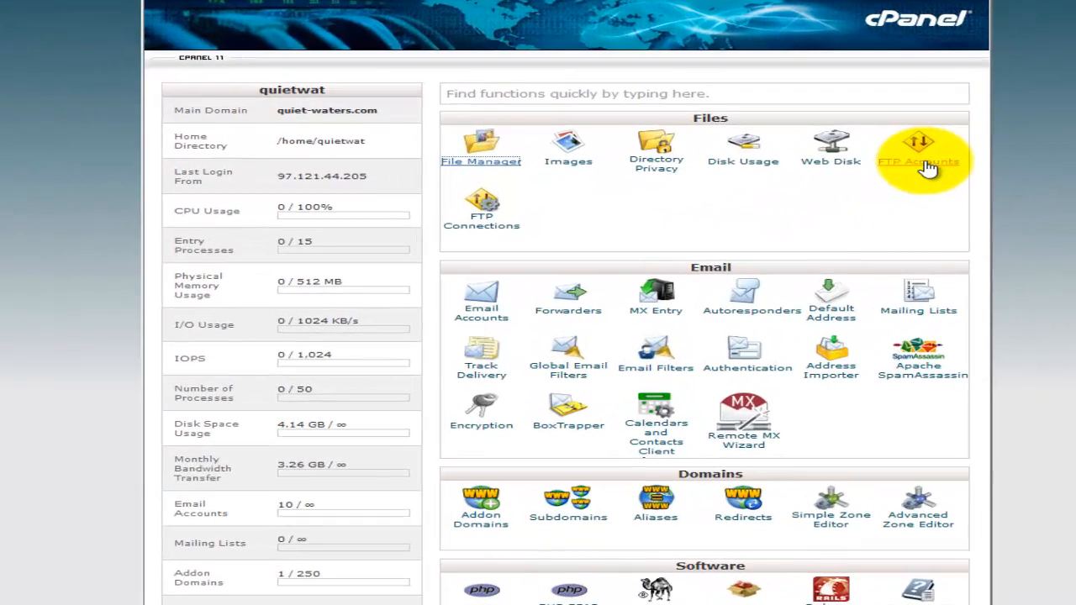
scroll(609, 234, down, 2)
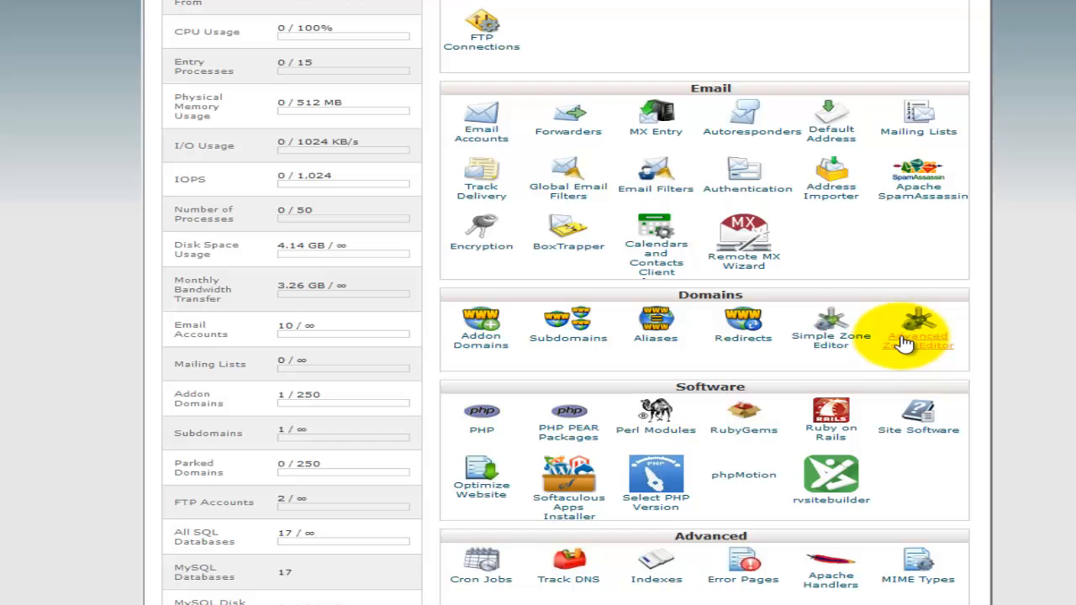
scroll(904, 343, down, 4)
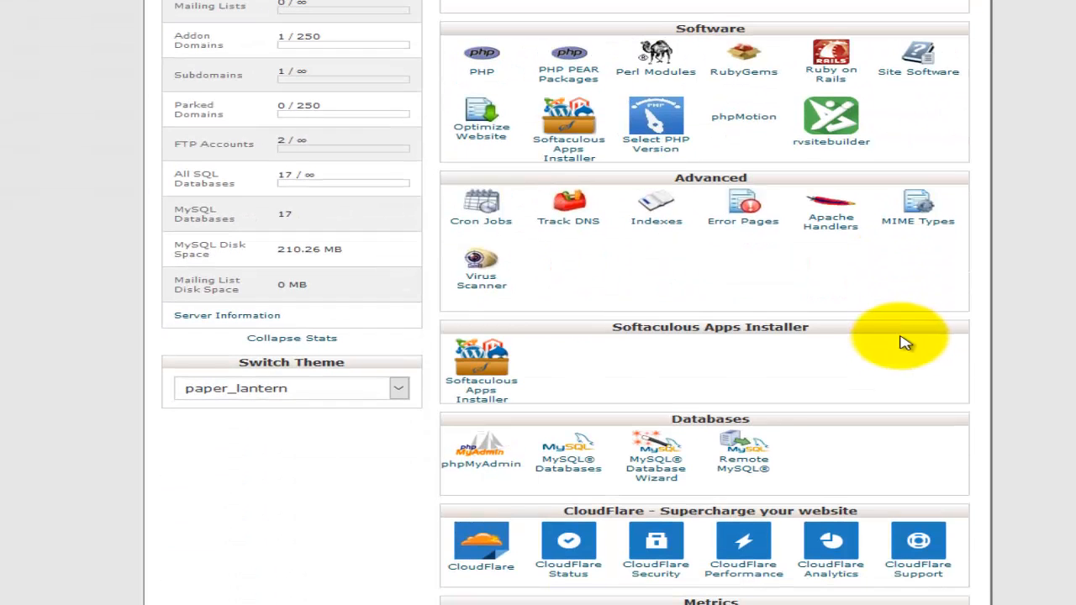
scroll(1018, 282, down, 2)
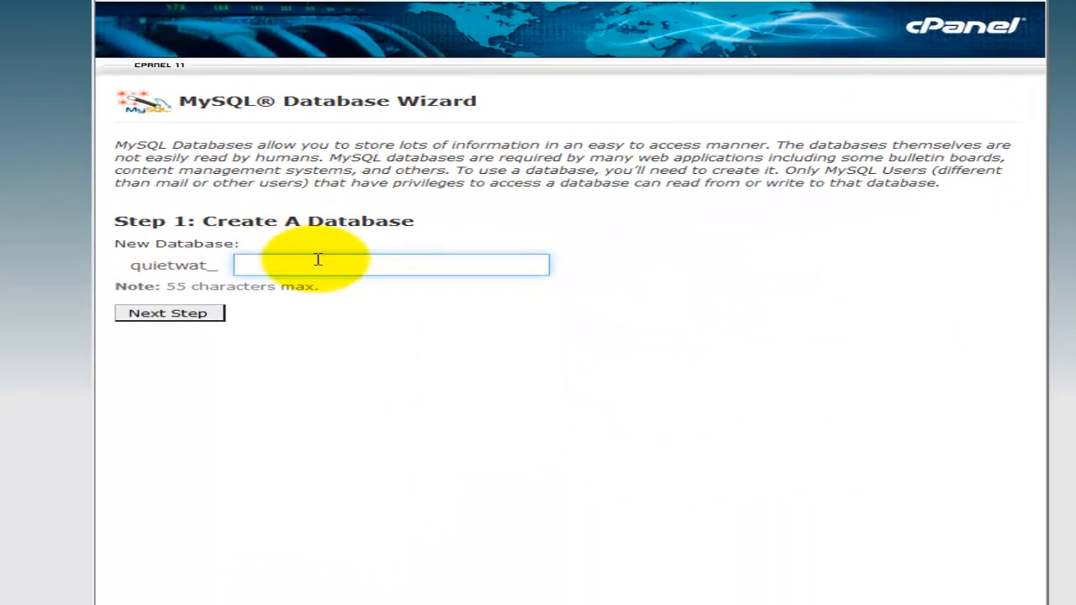
- Try to create a new database with the name suffix "wordpress" in the MySQL Database Wizard
click(428, 287)
text(wordpress)
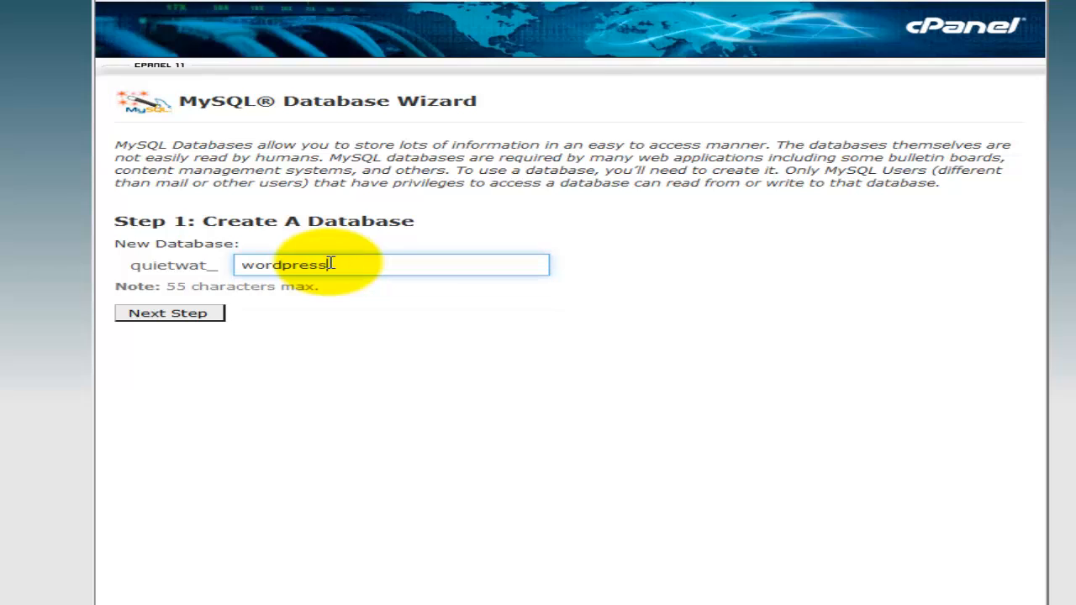
click(198, 316)
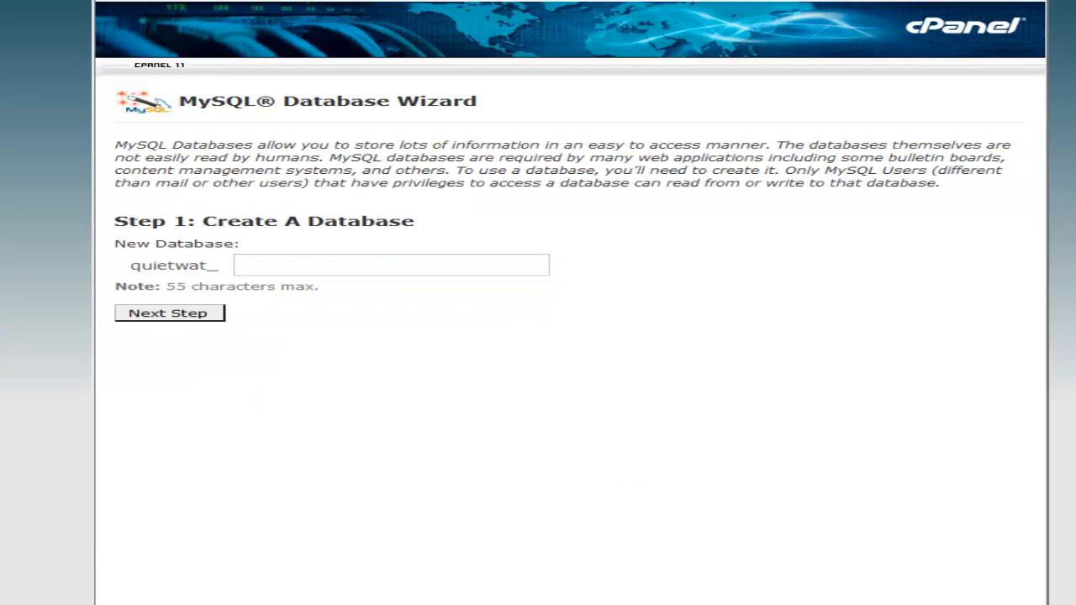
- Create the new database with "wordpress" as its name suffix and continue to the database user form
click(494, 267)
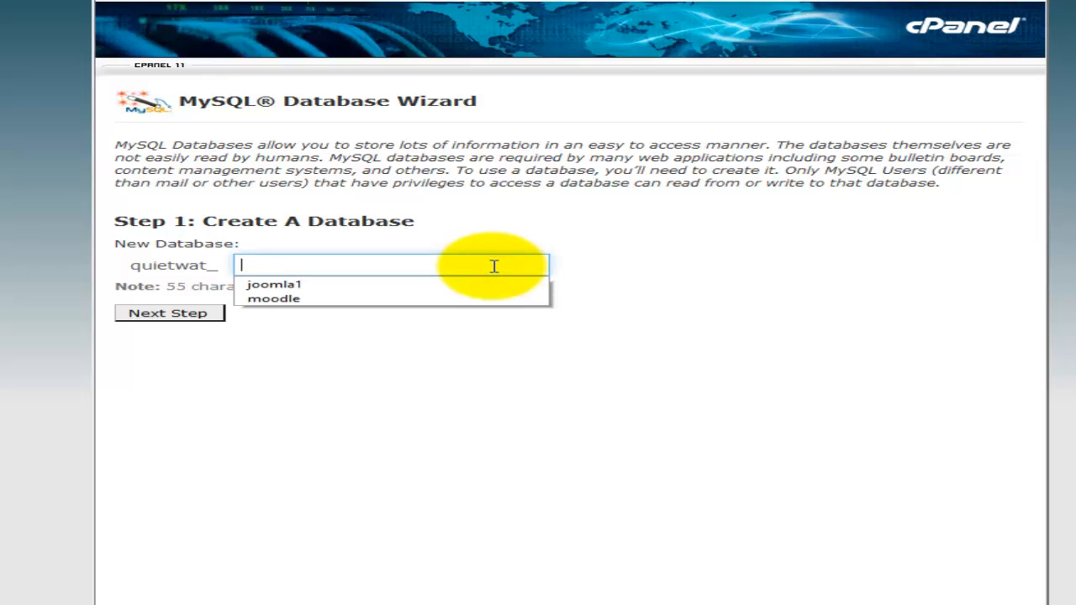
text(wordpress)
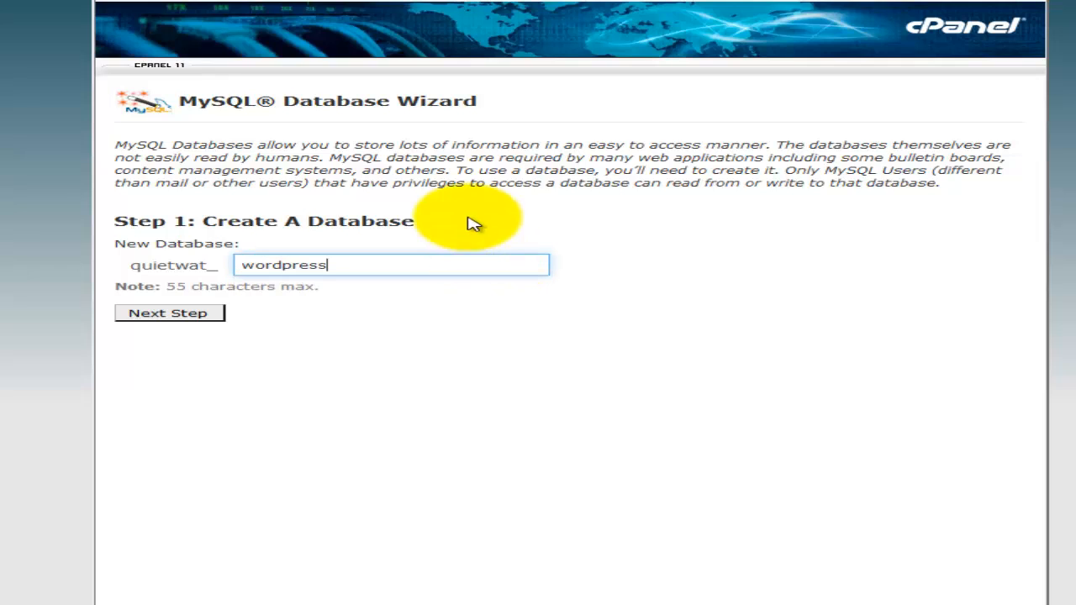
click(196, 313)
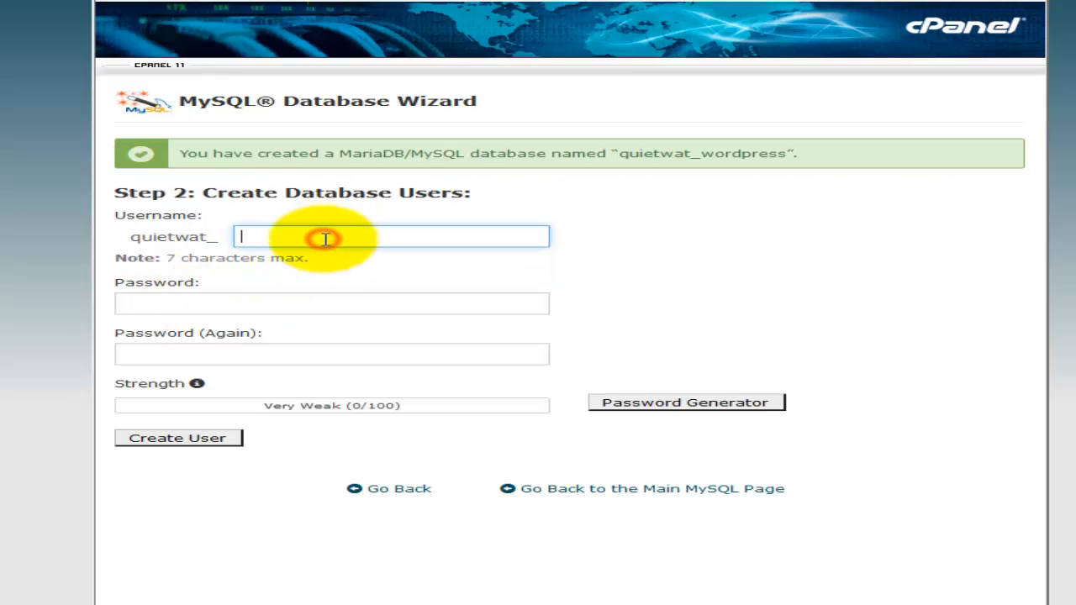
- Enter the database username suffix "wordpre", fill in and repeat the database user's password, and submit the user
click(324, 239)
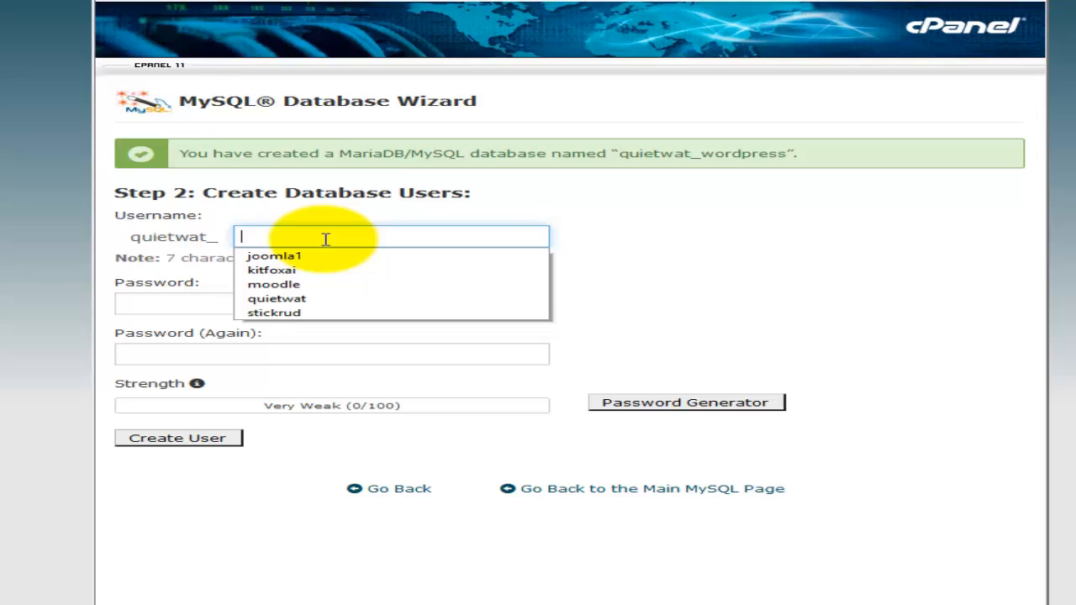
text(wordpre)
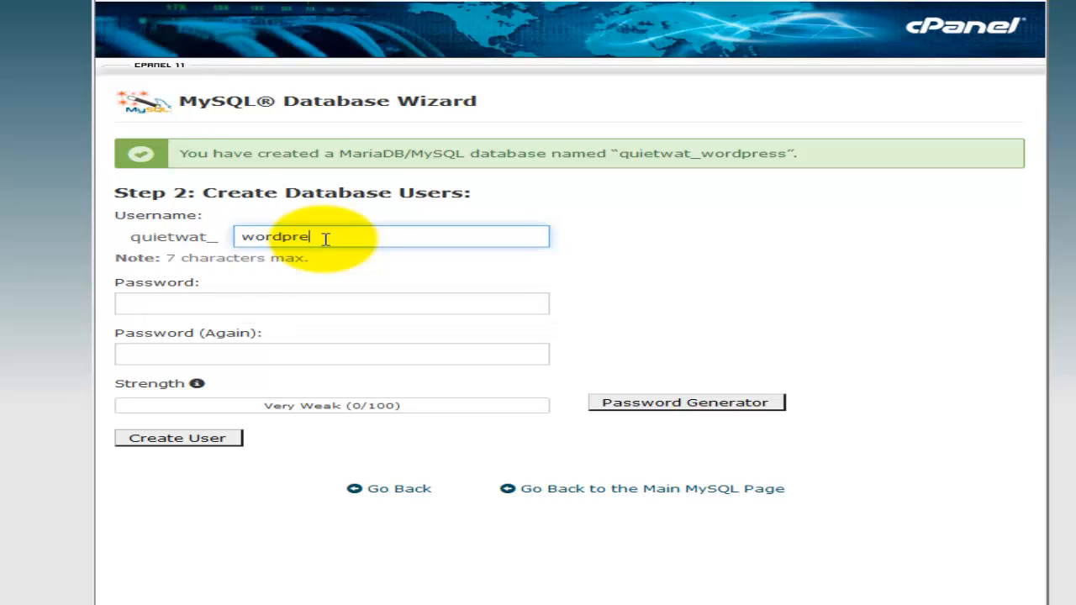
click(344, 306)
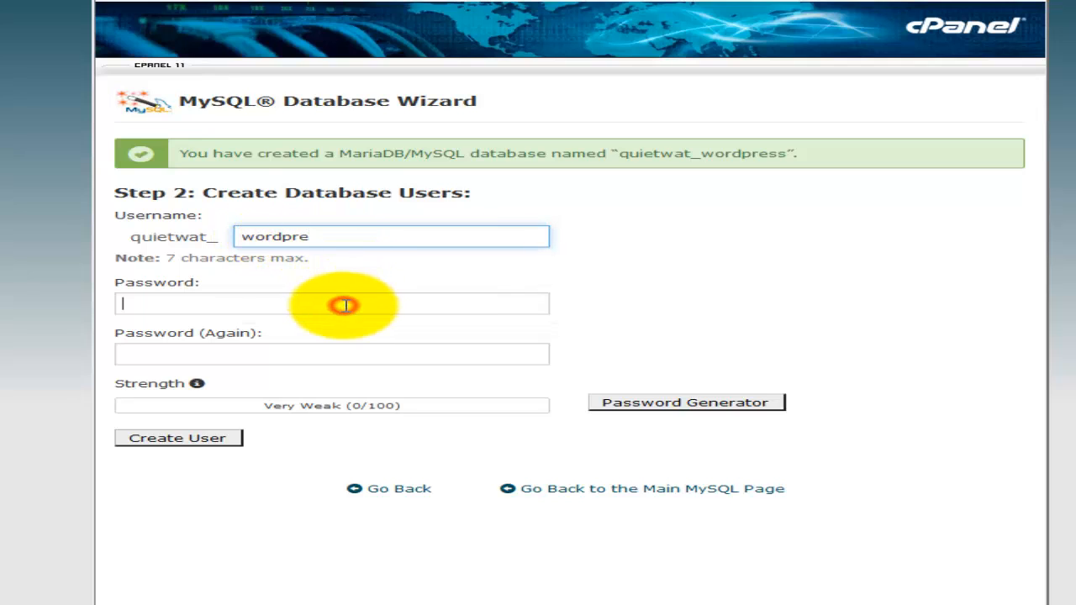
key(ctrl+v)
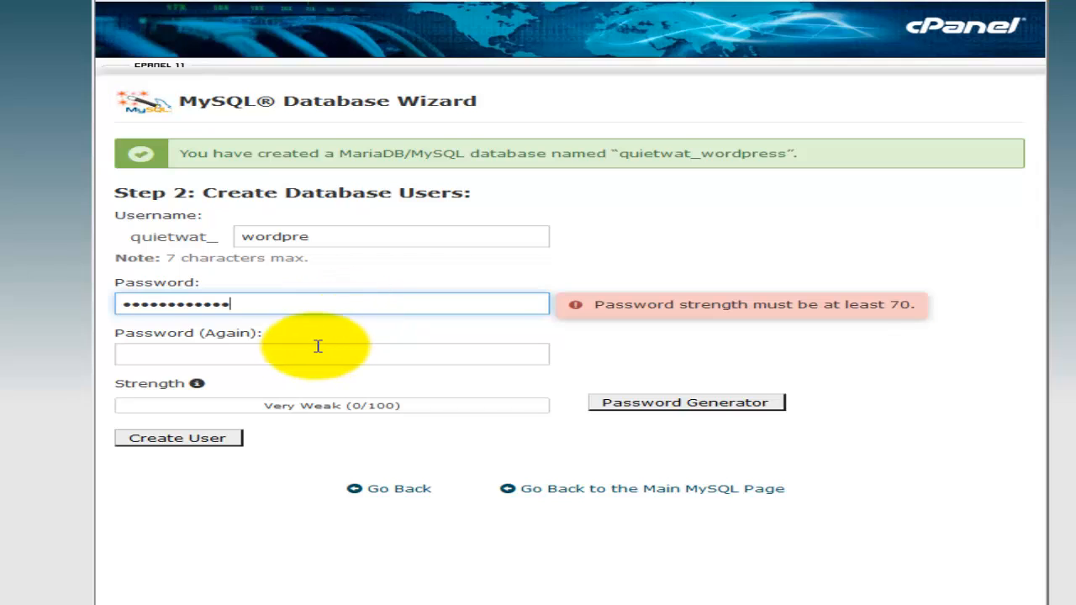
click(320, 354)
key(ctrl+v)
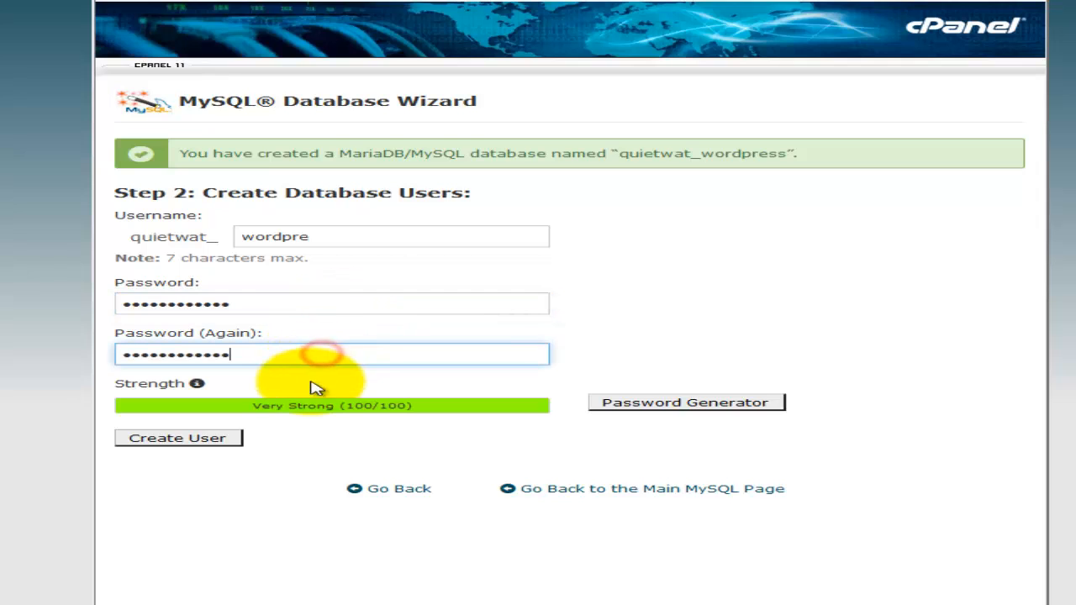
click(210, 441)
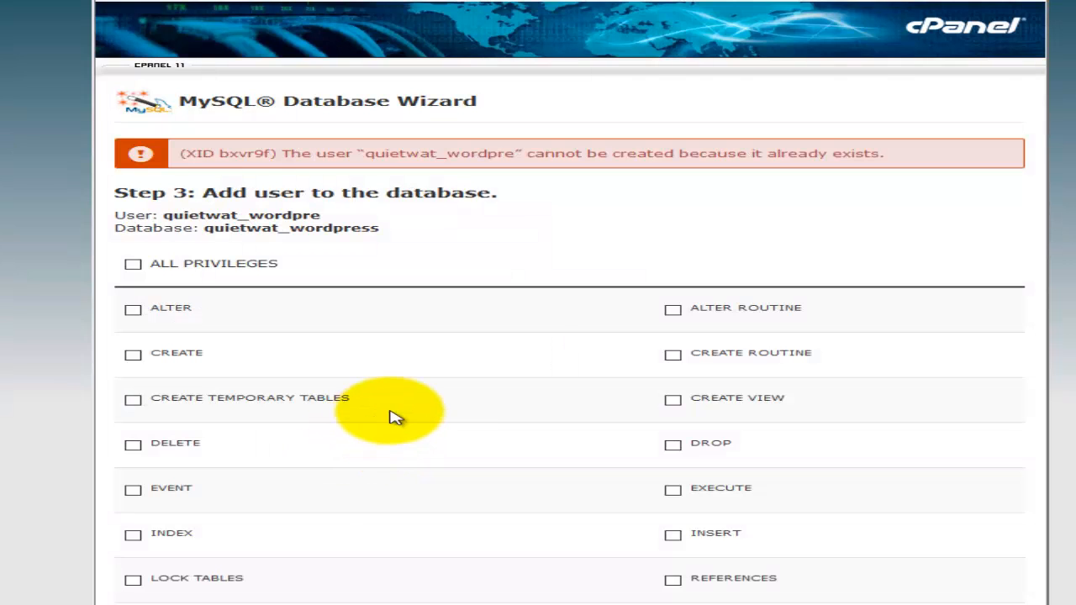
- Grant the user ALL PRIVILEGES on the new database and complete the wizard
click(134, 265)
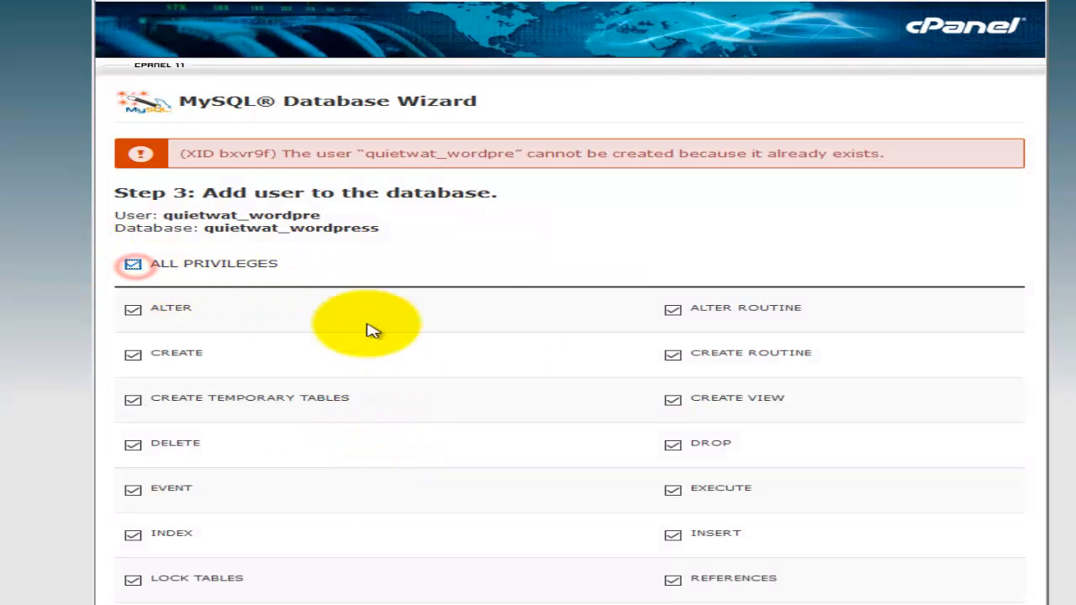
scroll(395, 345, down, 3)
click(190, 427)
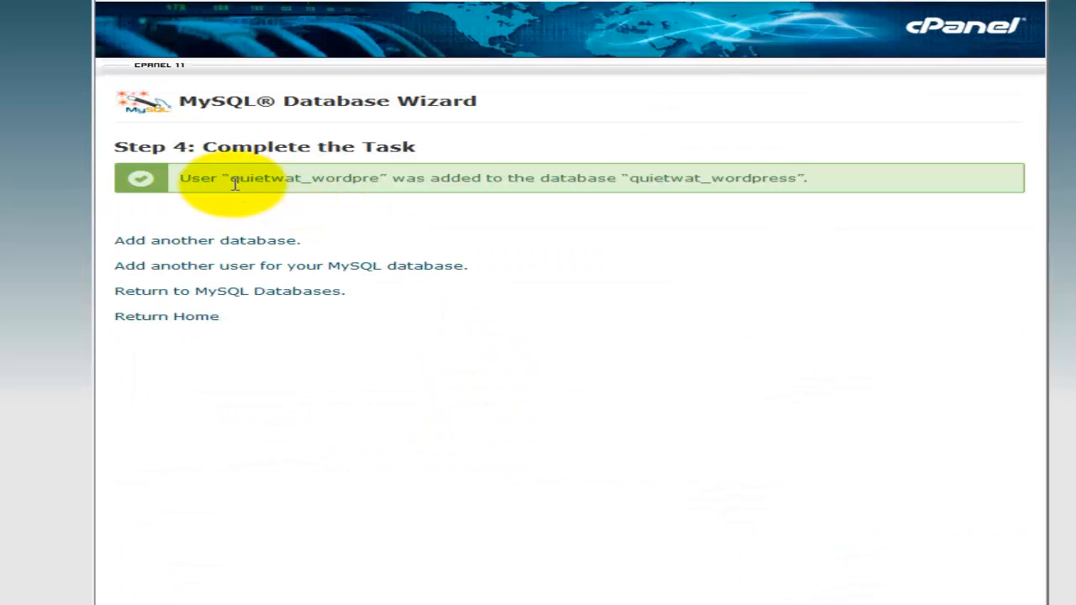
- Highlight the full database user name and database name for reference, and return to the cPanel home page
drag(231, 181, 370, 178)
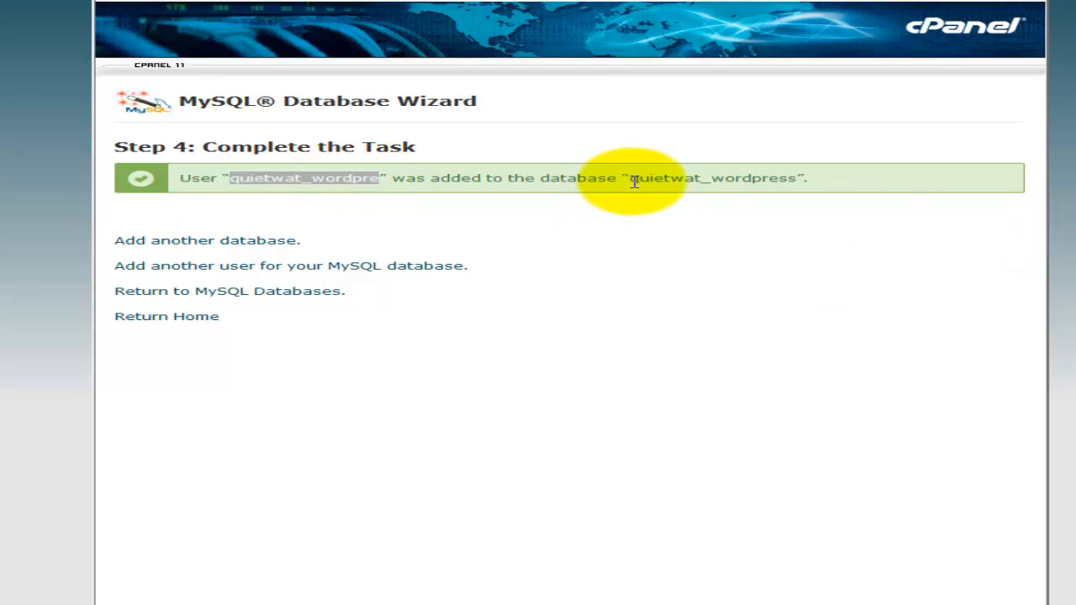
drag(632, 180, 797, 178)
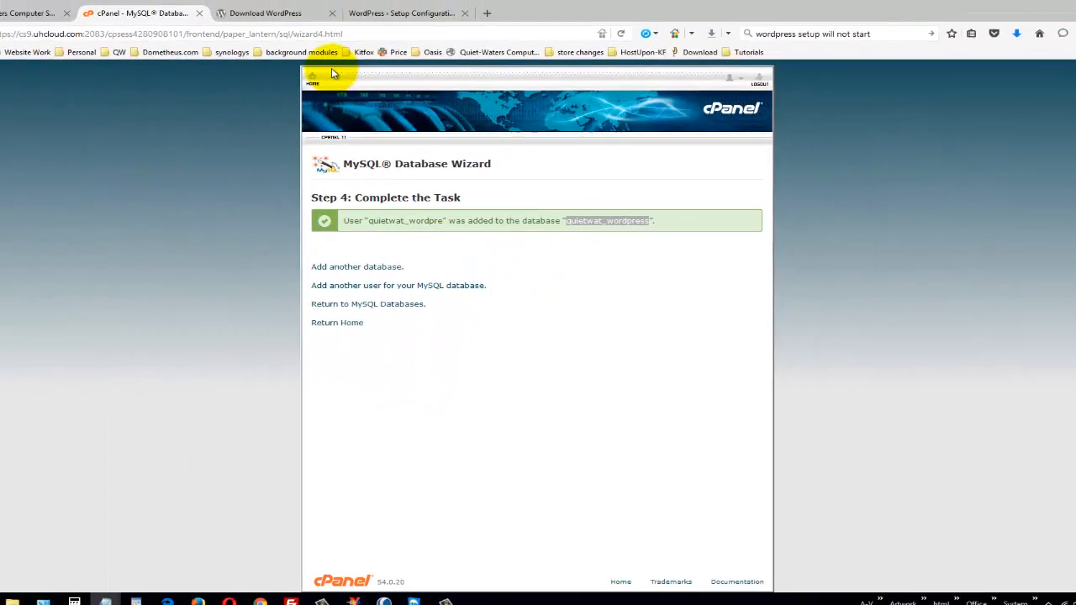
click(313, 77)
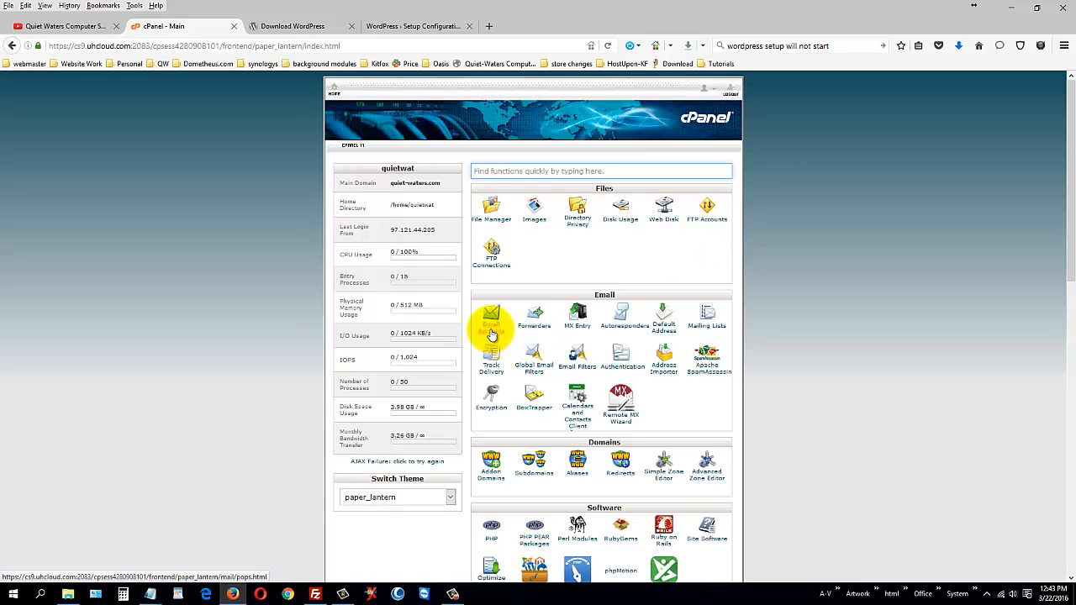
scroll(769, 378, down, 6)
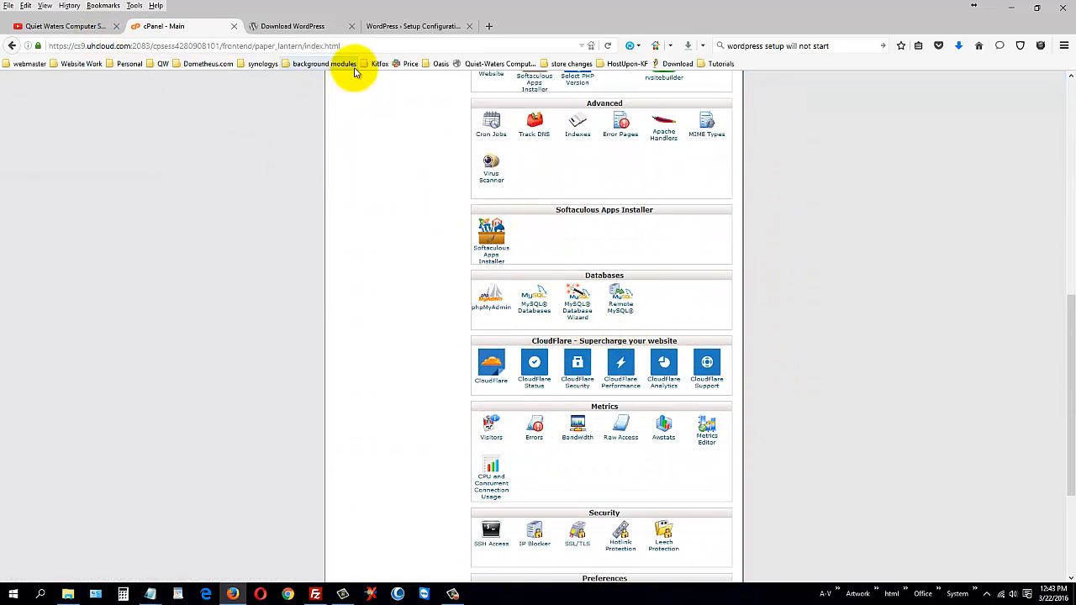
- Revisit the WordPress download page and open the extracted wordpress folder in File Explorer to review the files for upload
click(294, 27)
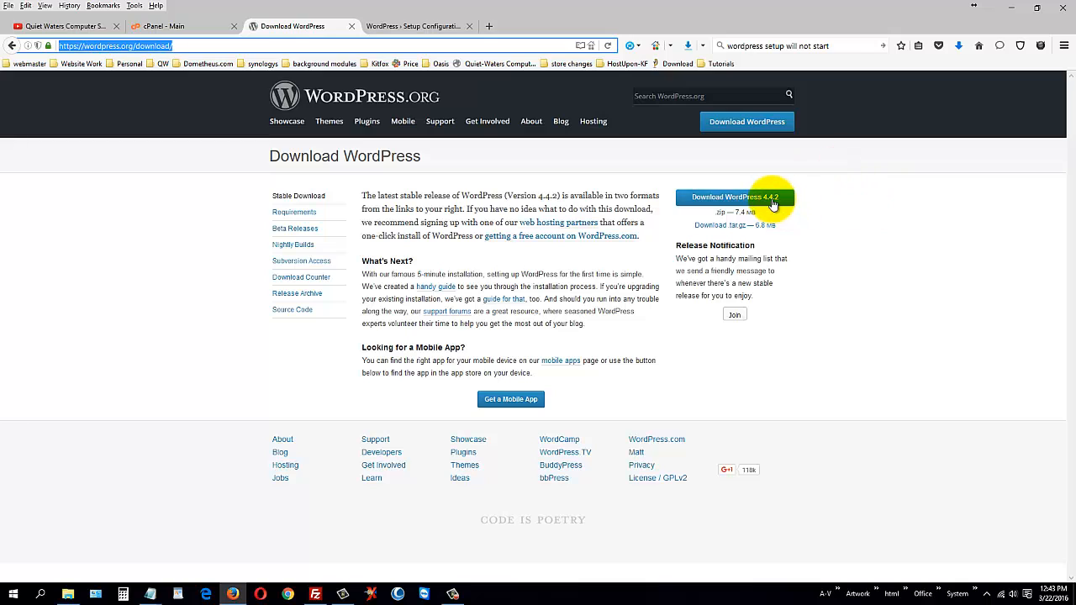
click(67, 595)
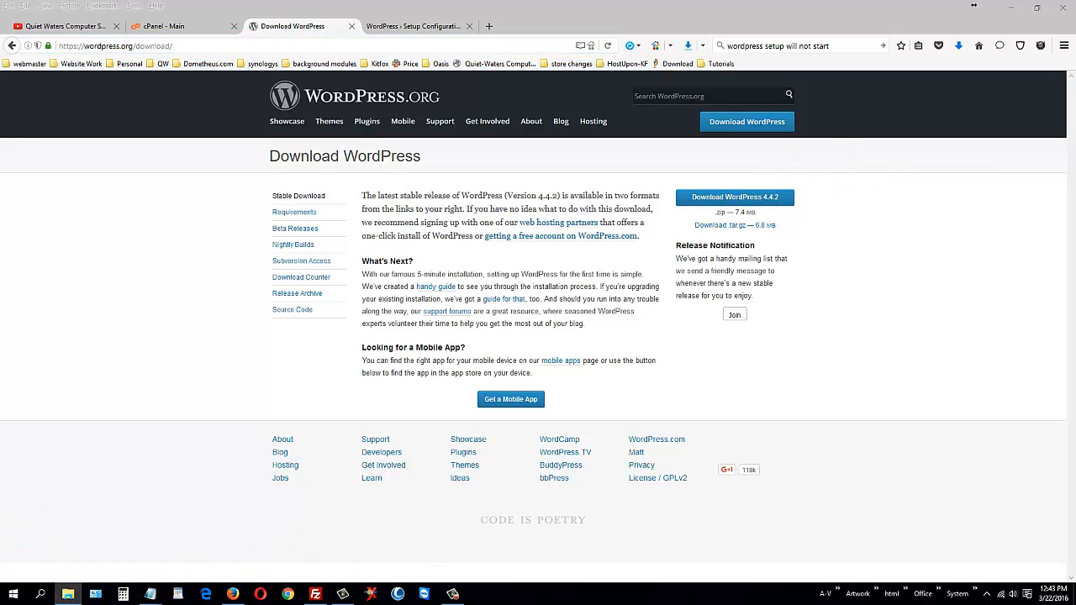
double_click(432, 244)
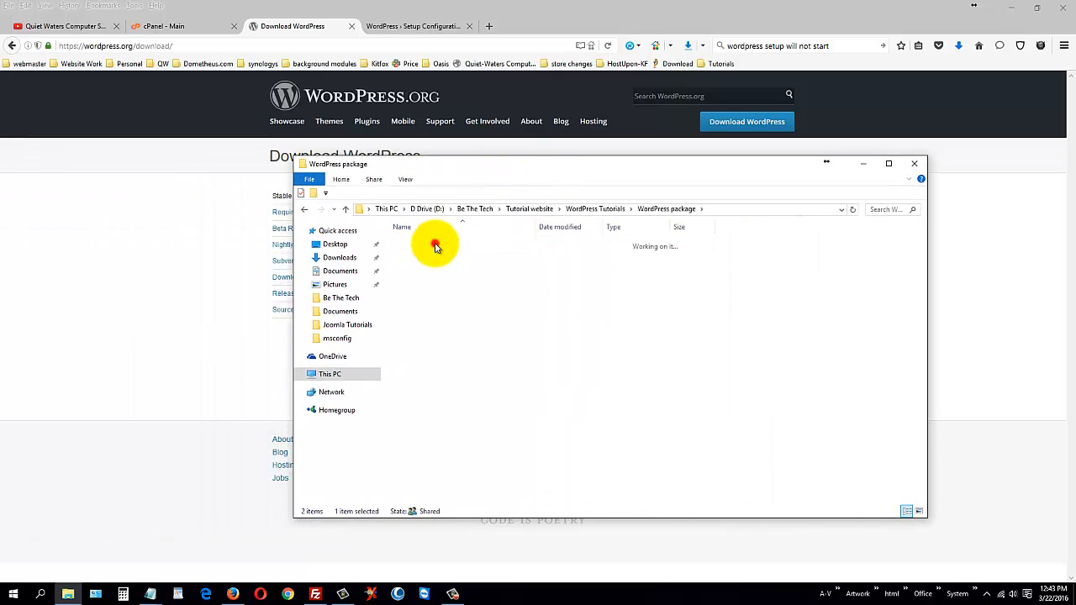
double_click(437, 245)
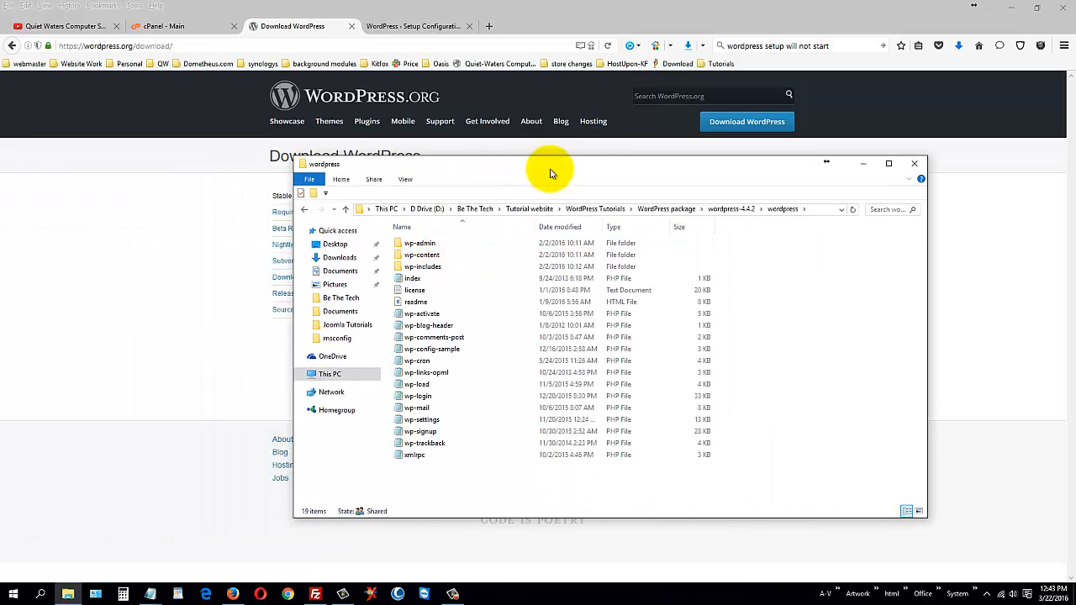
drag(550, 168, 0, 118)
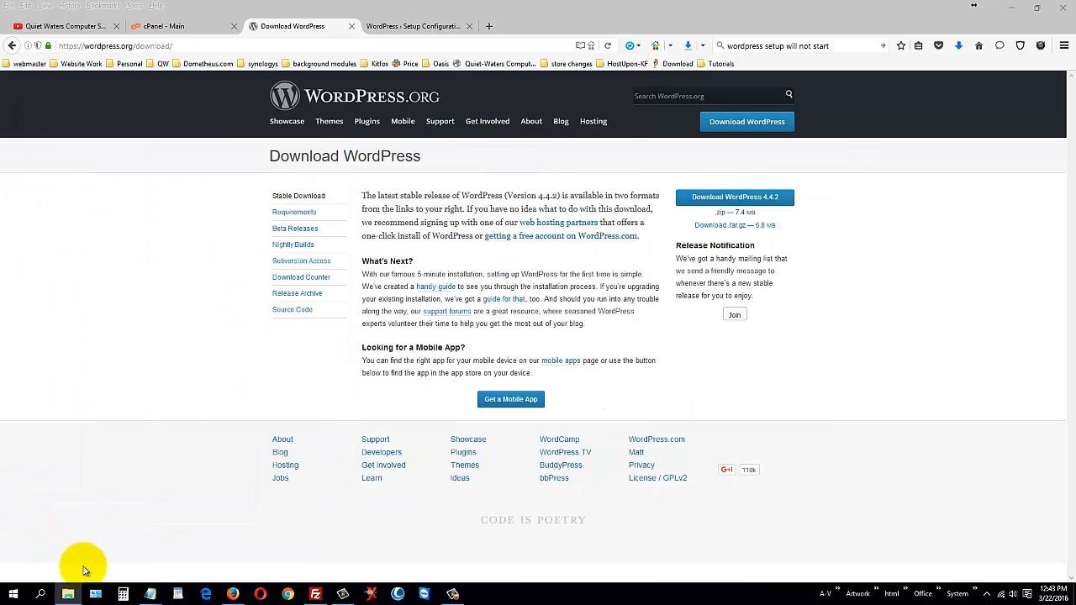
- Switch to FileZilla and open the remote wordpress folder under /public_html/tutorials to examine the uploaded files
click(322, 600)
drag(0, 101, 488, 106)
double_click(486, 106)
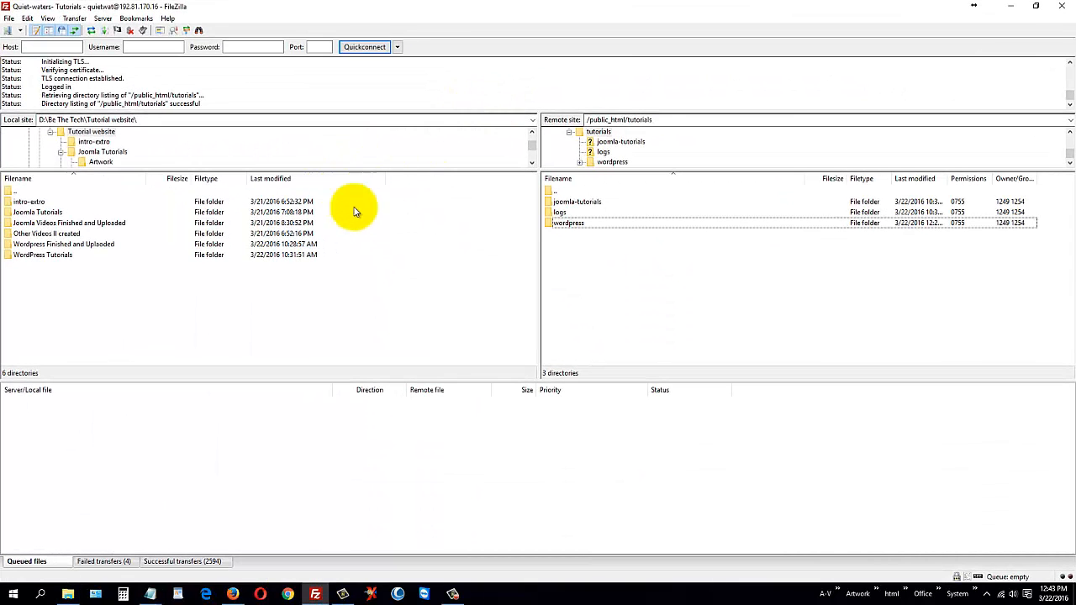
click(579, 225)
double_click(579, 225)
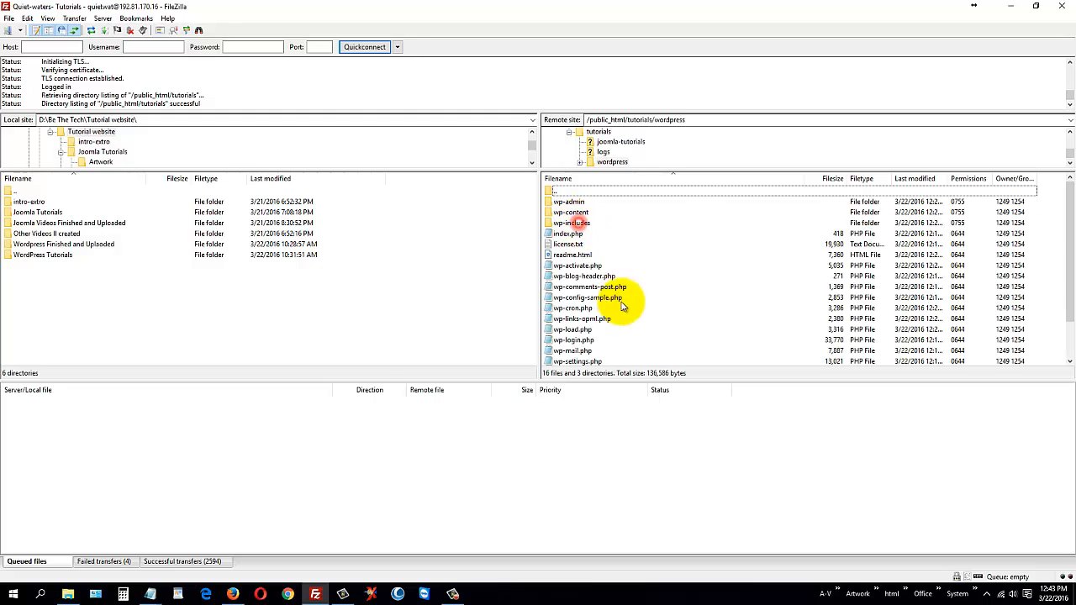
- Browse the local site through WordPress Tutorials, WordPress package and wordpress-4.4.2 into wordpress to compare its files, and minimize FileZilla
double_click(43, 254)
double_click(42, 276)
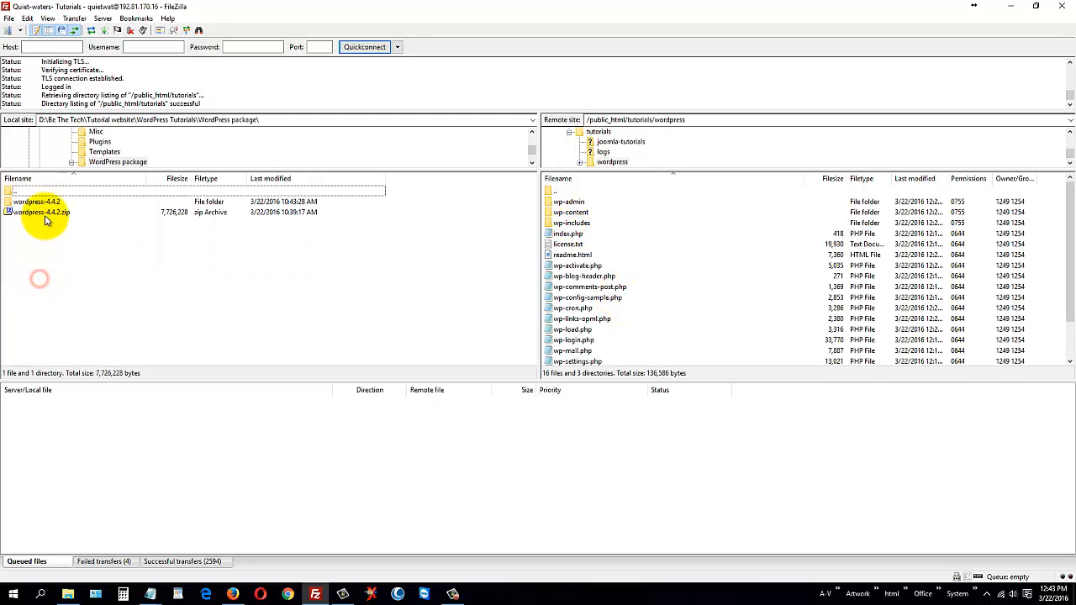
double_click(52, 202)
double_click(40, 201)
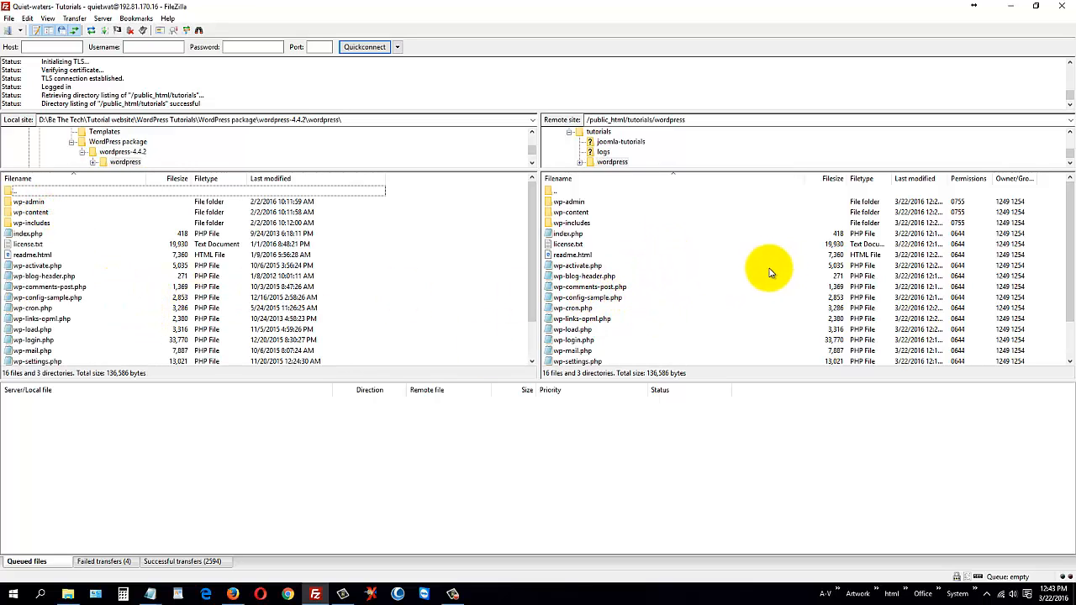
click(1011, 6)
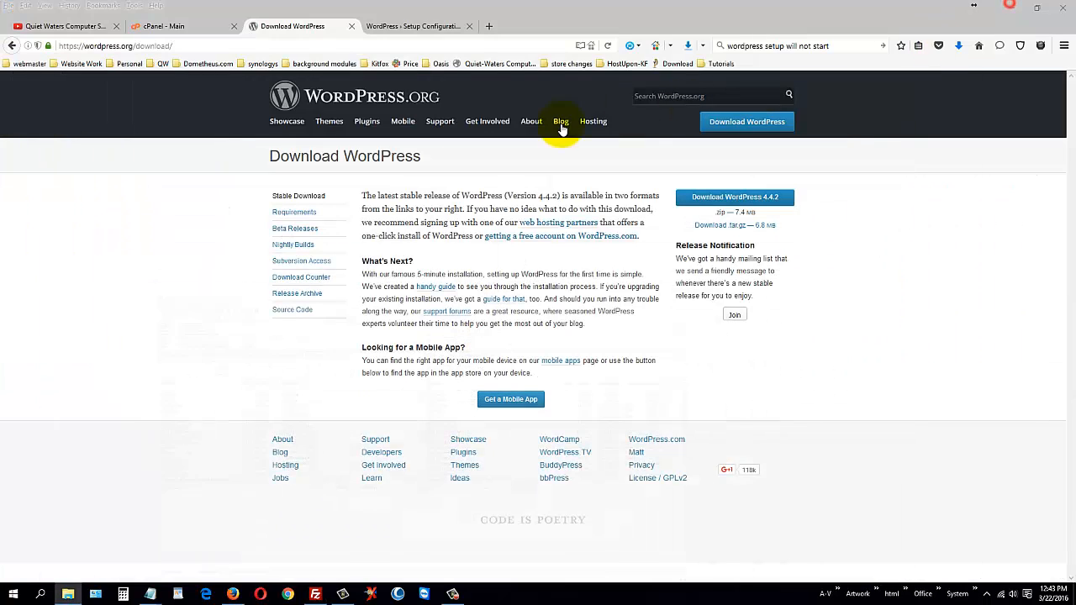
- Start the WordPress setup in English (United States) and proceed to the database connection form
click(425, 29)
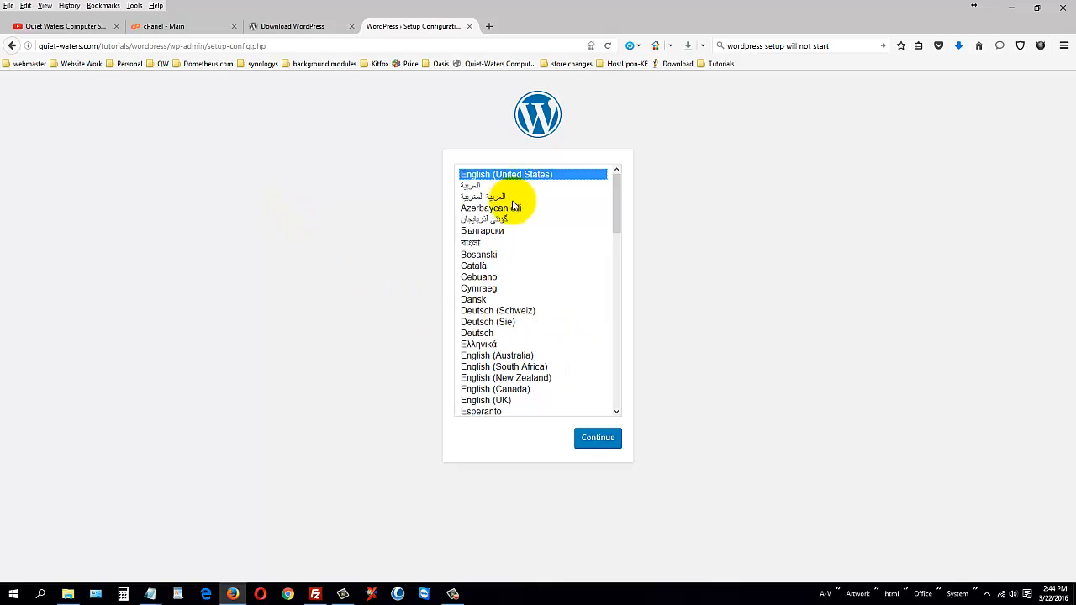
click(581, 438)
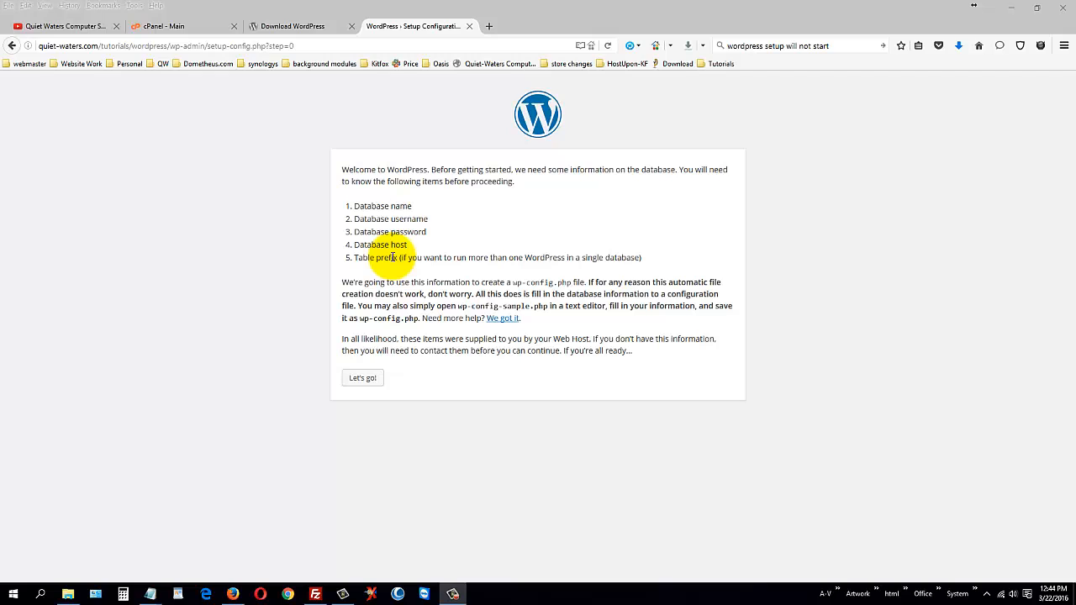
click(364, 381)
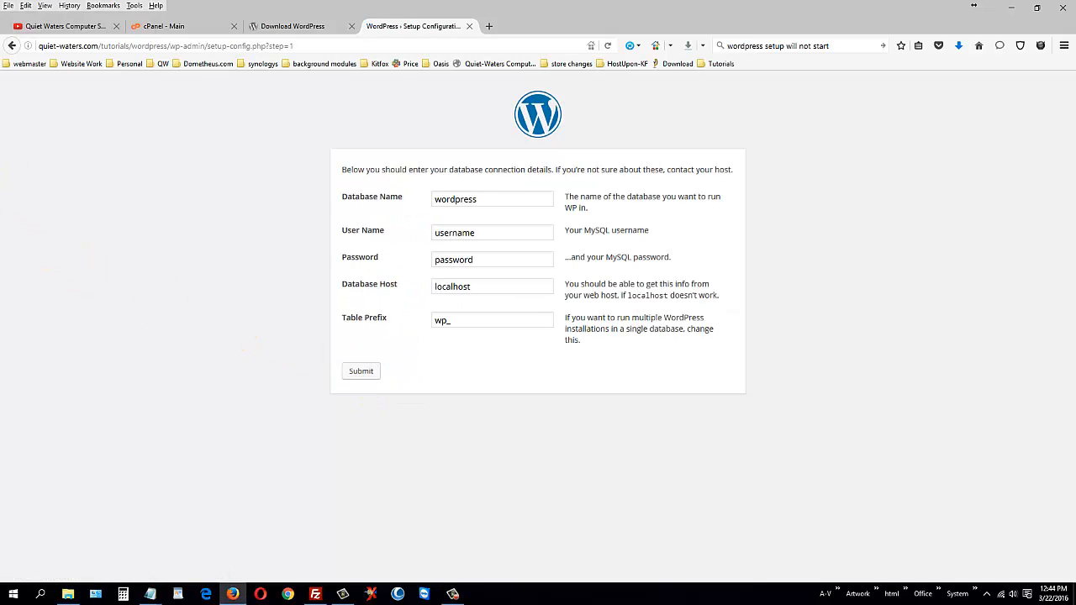
- Enter quietwat_wordpre as the database name and quietwat_wordpress as the user name
key(alt+Tab)
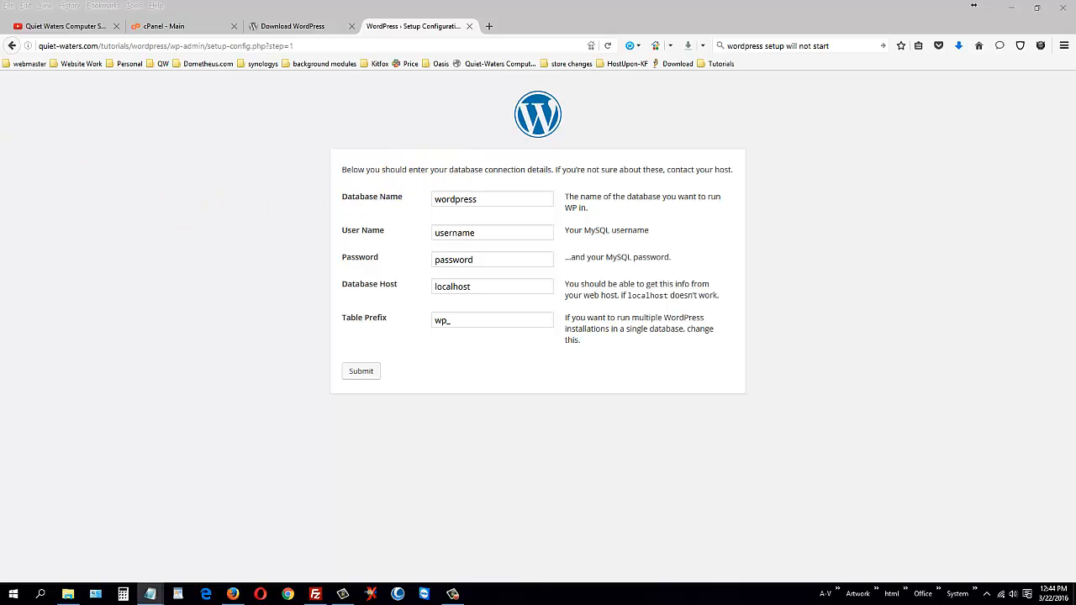
double_click(496, 200)
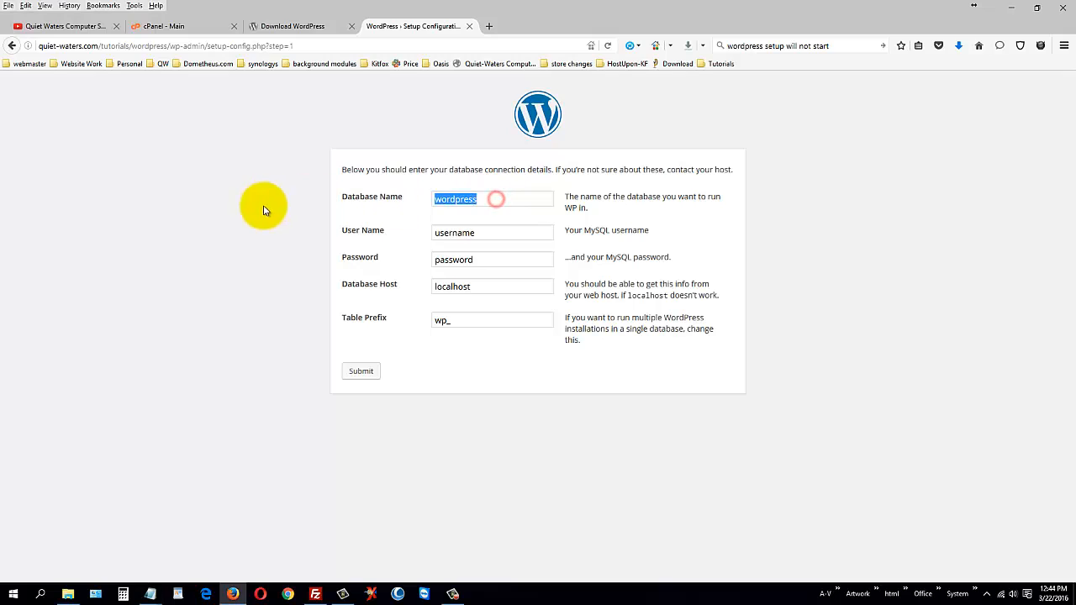
text(quietwat_wordpre)
key(alt+Tab)
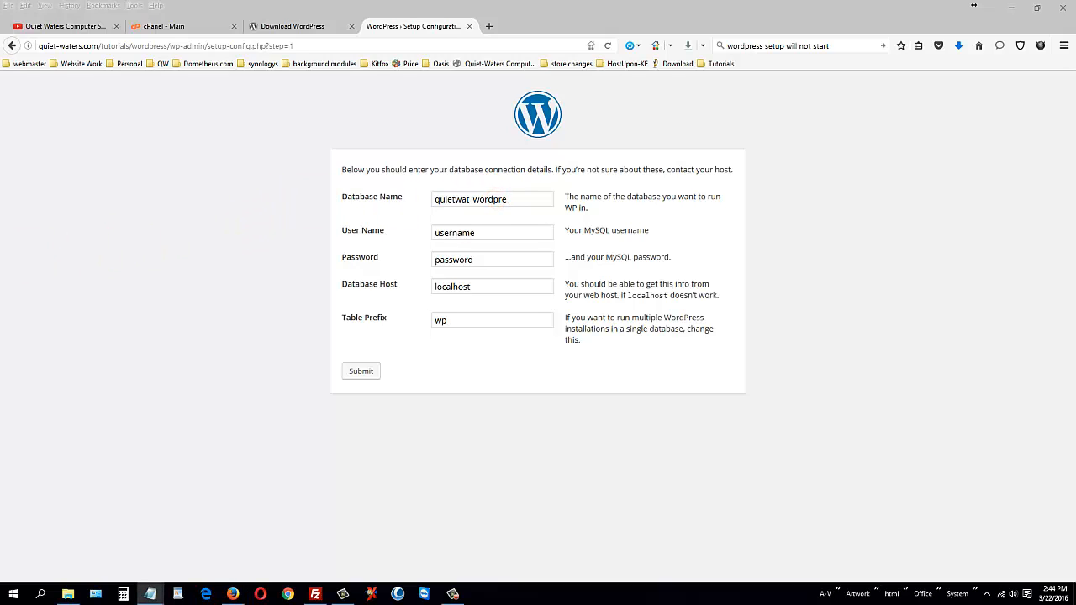
double_click(482, 231)
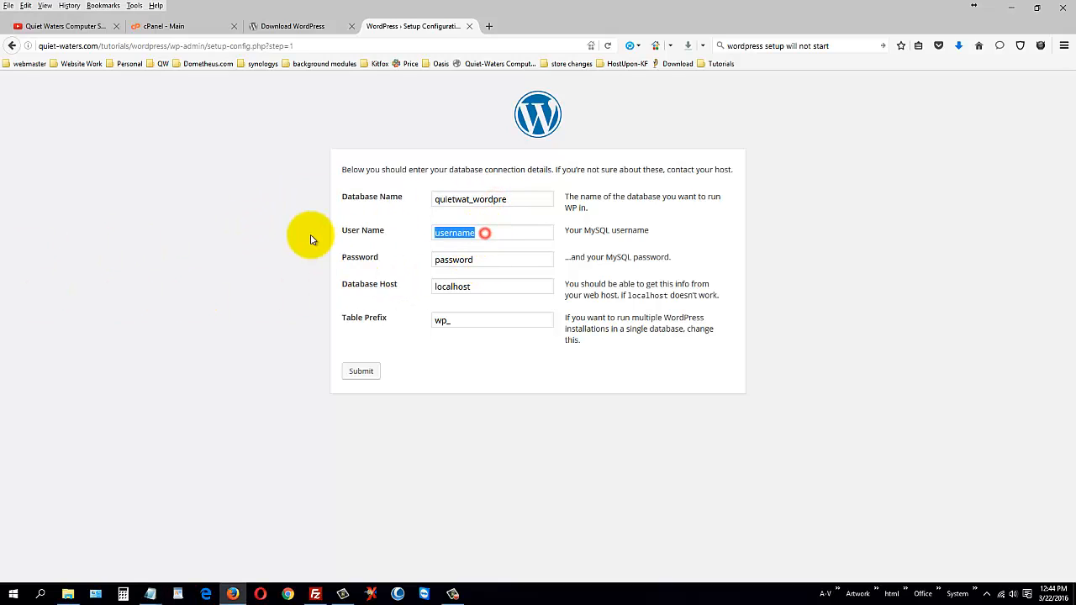
text(quietwat_wordpress)
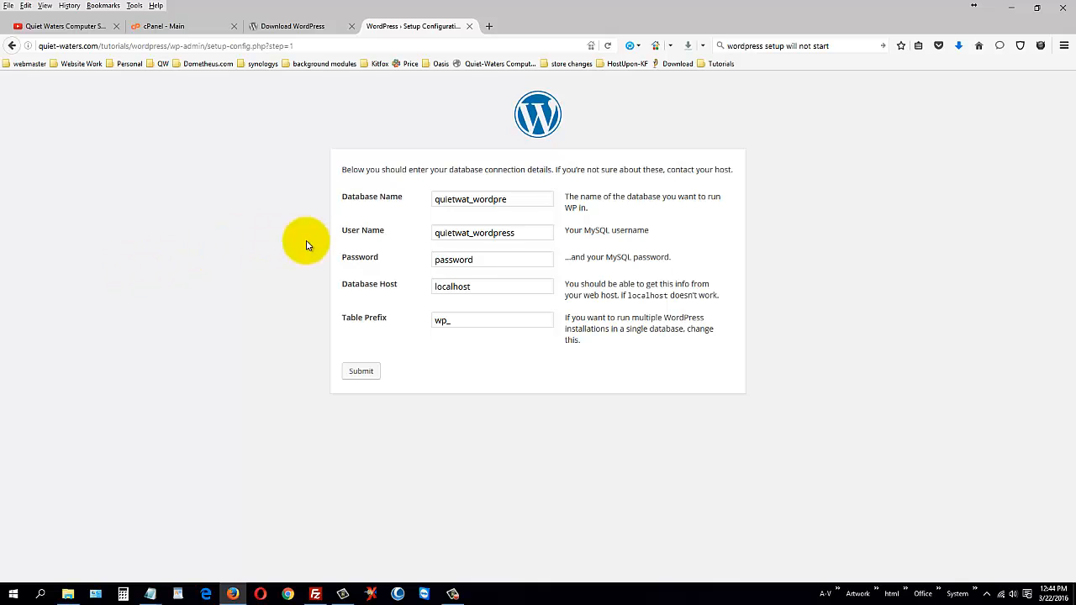
- Swap the entries so the database name is quietwat_wordpress and the user name is quietwat_wordpre
double_click(518, 198)
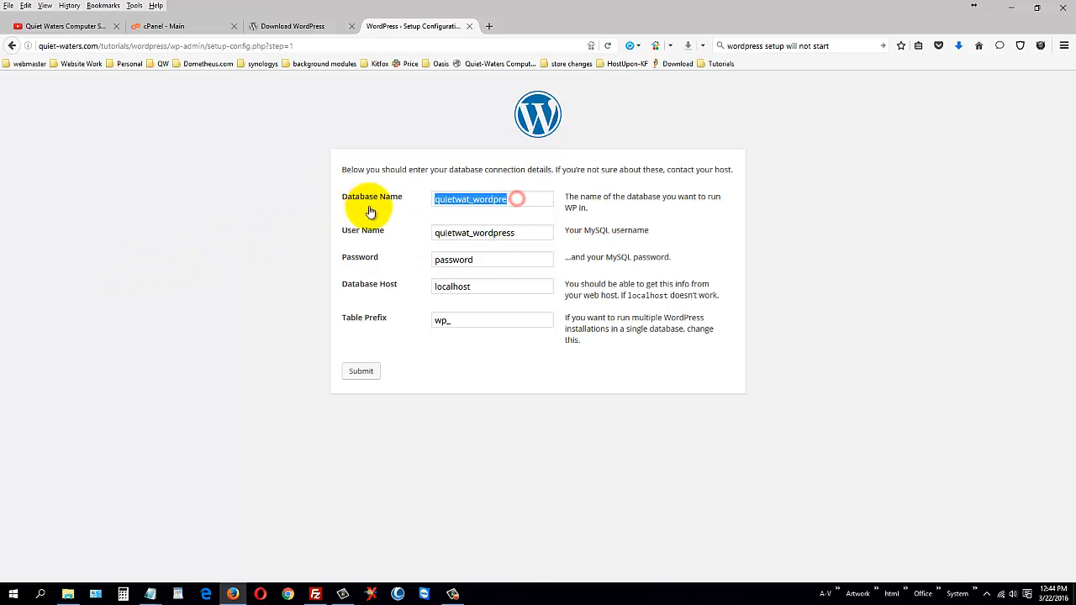
text(quietwat_wordpress)
key(alt+Tab)
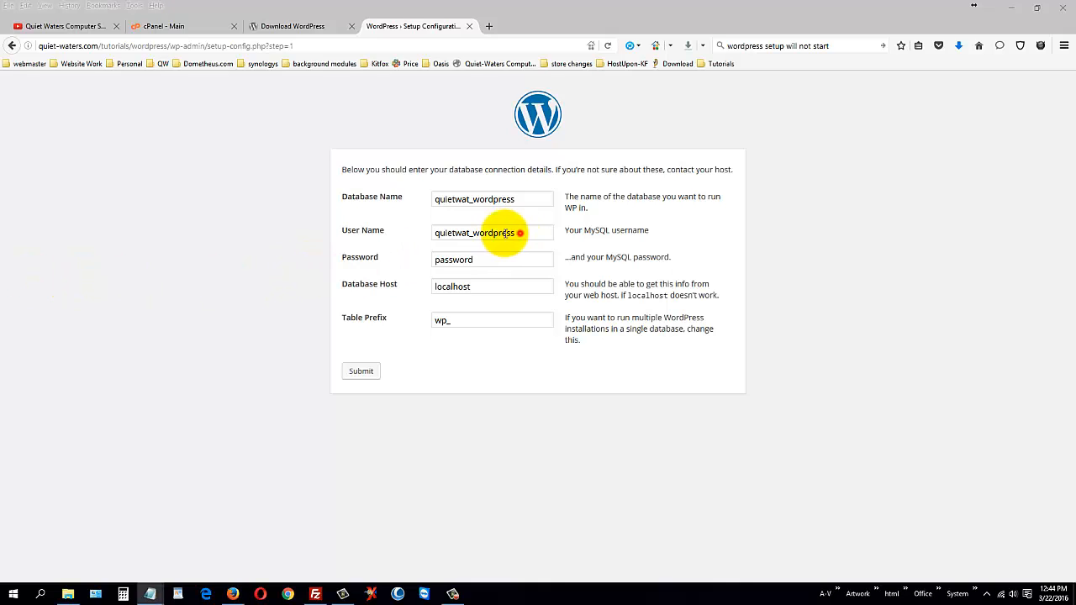
double_click(517, 233)
text(quietwat_wordpre)
- Try to submit the connection details with the database password pasted, keeping localhost as host and wp_ as table prefix
key(alt+Tab)
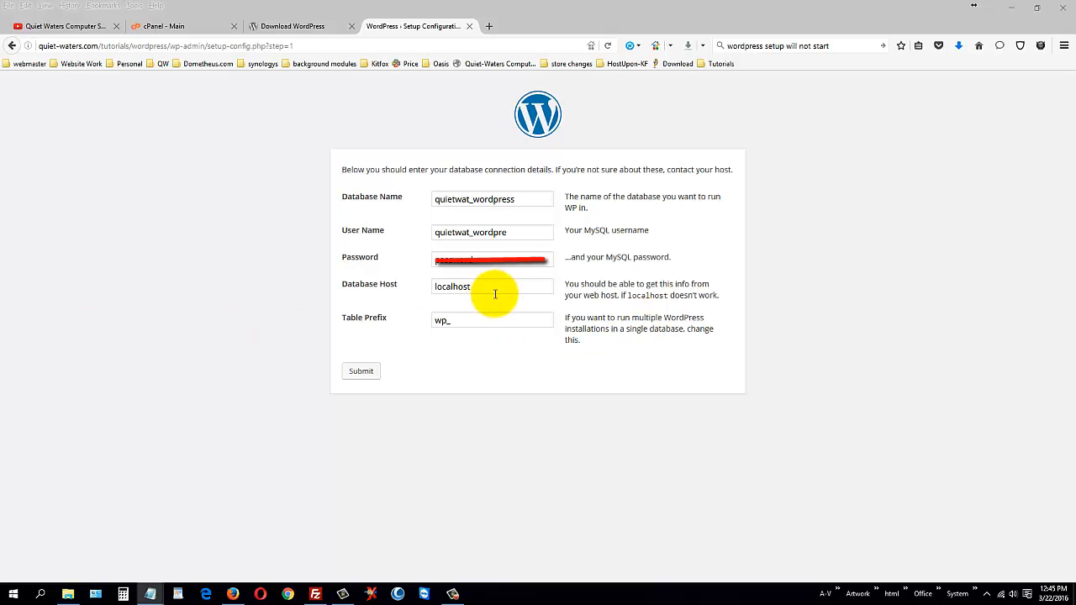
drag(494, 262, 322, 263)
key(ctrl+v)
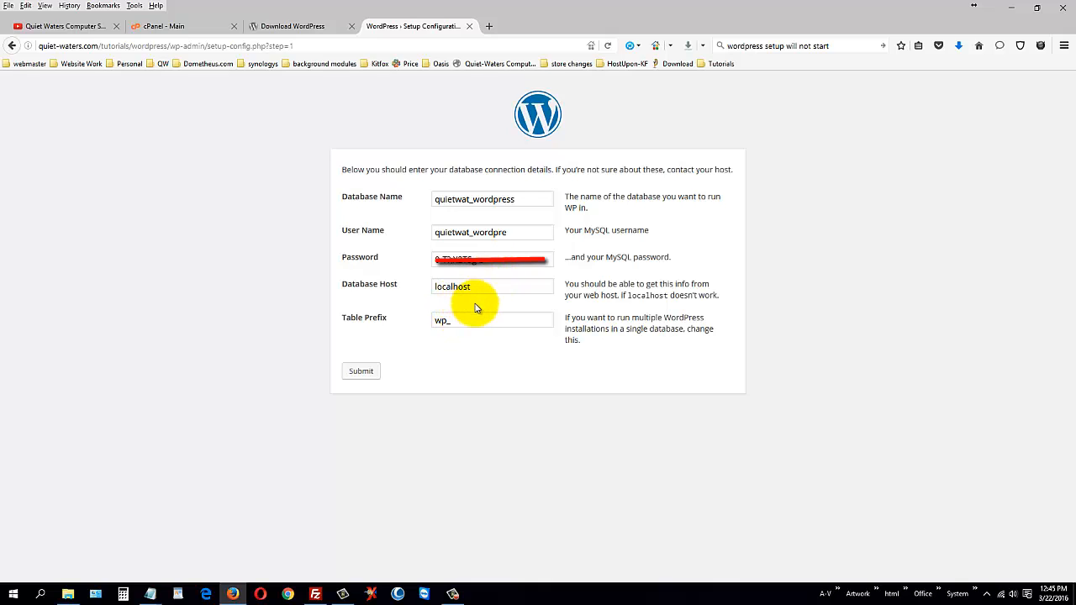
drag(482, 288, 376, 277)
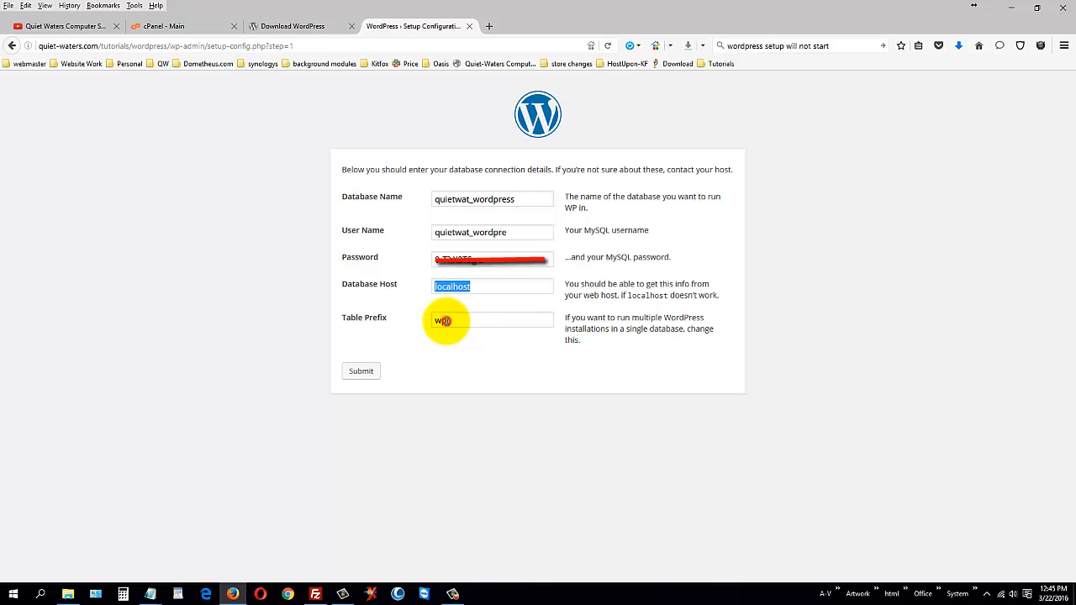
drag(445, 321, 379, 351)
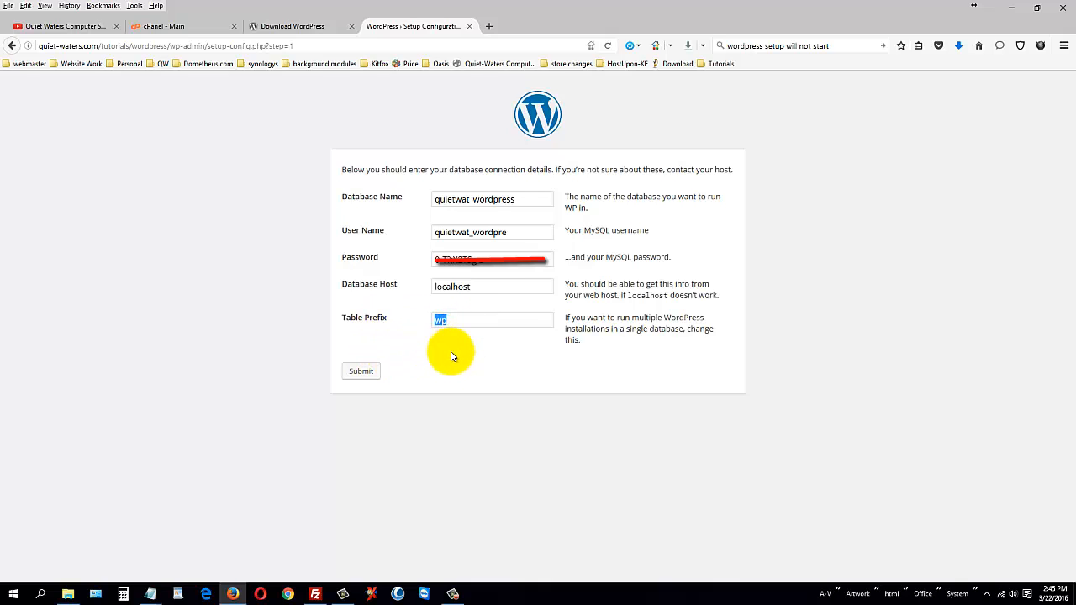
click(363, 371)
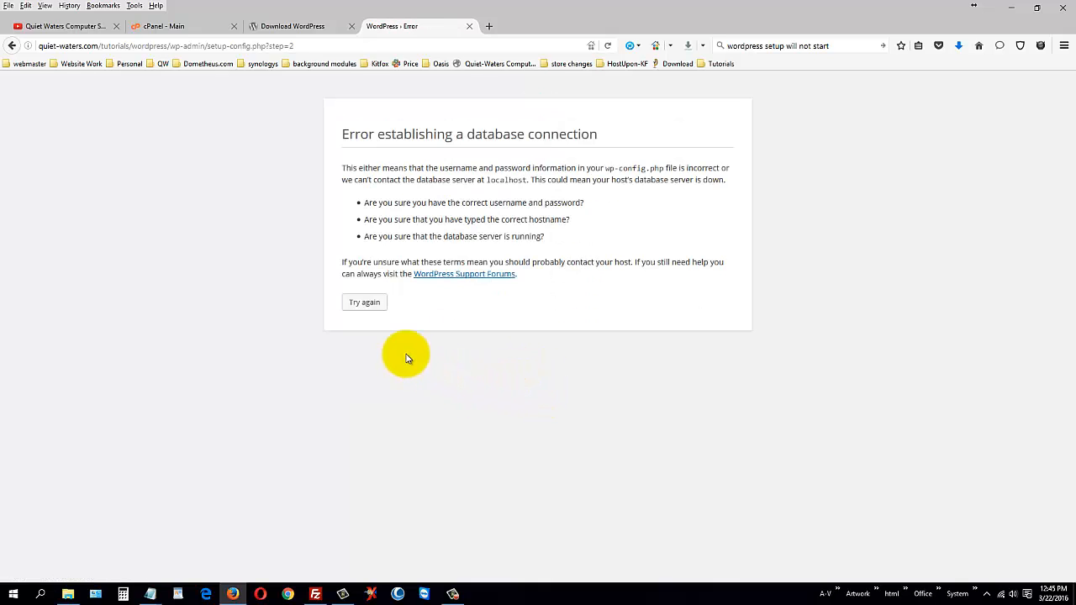
- Return to the connection form, recheck the database name and user name, paste the database password again and submit
click(370, 308)
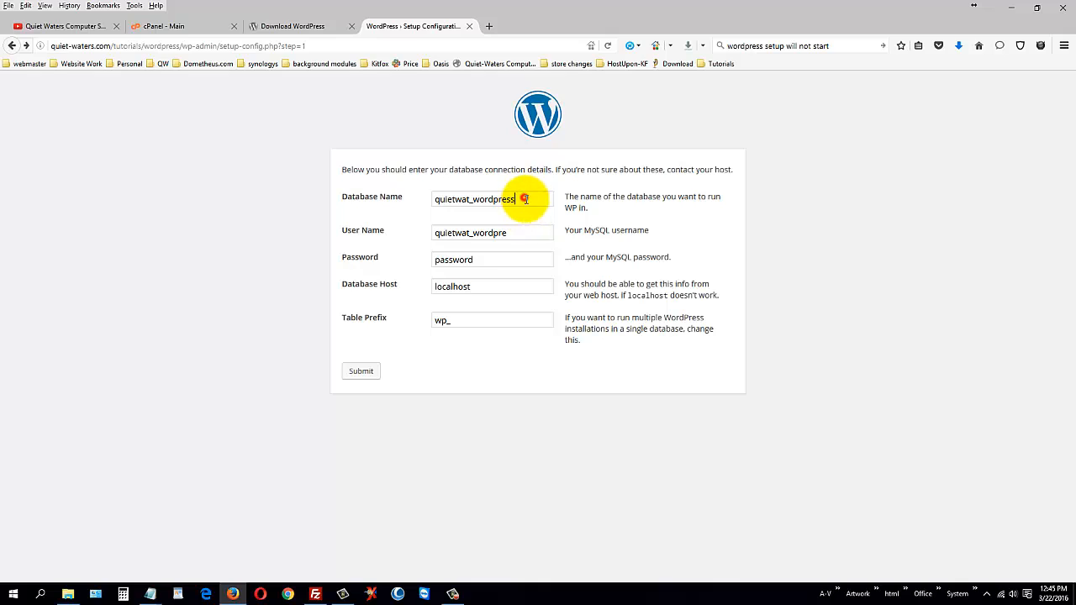
click(527, 199)
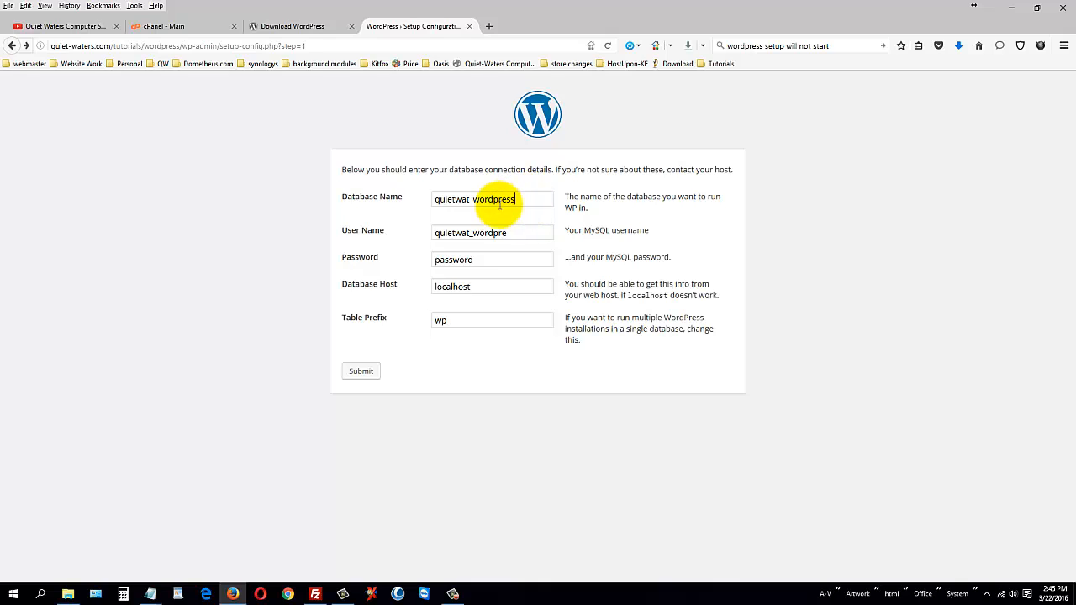
click(436, 199)
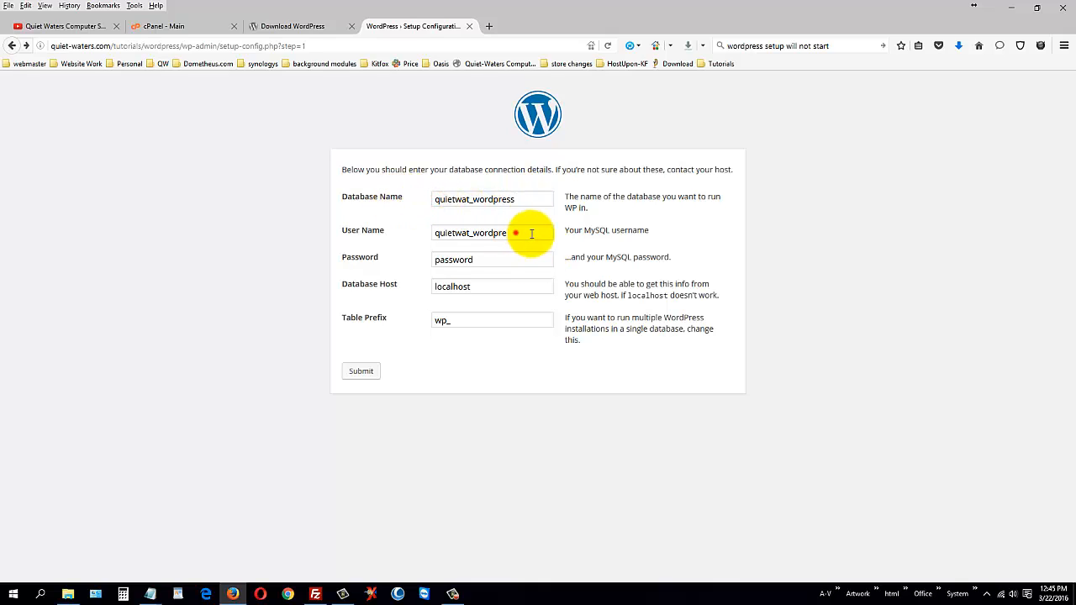
click(514, 233)
click(434, 233)
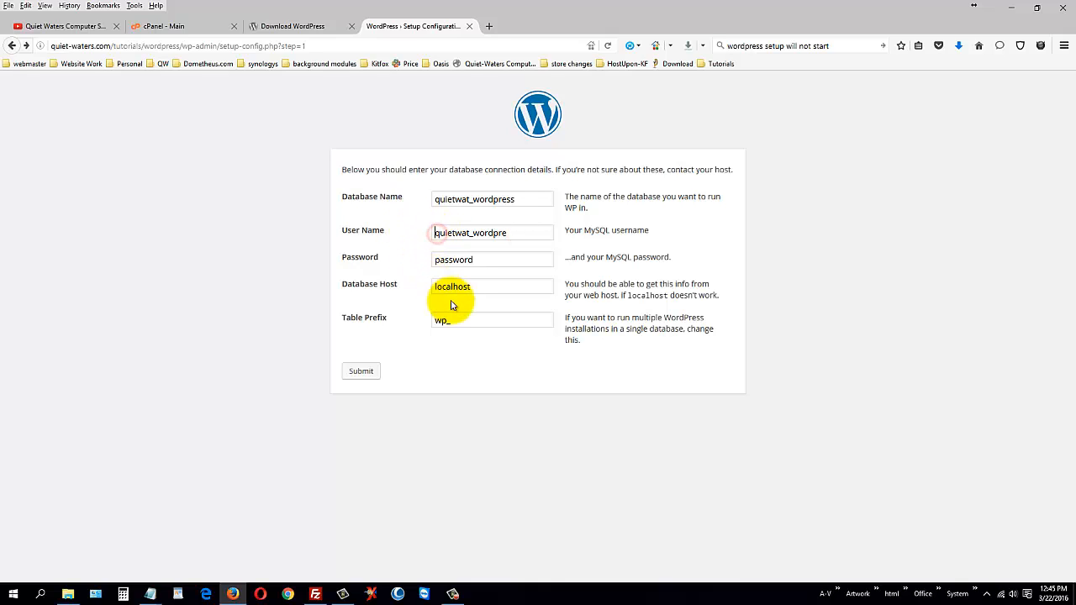
double_click(476, 259)
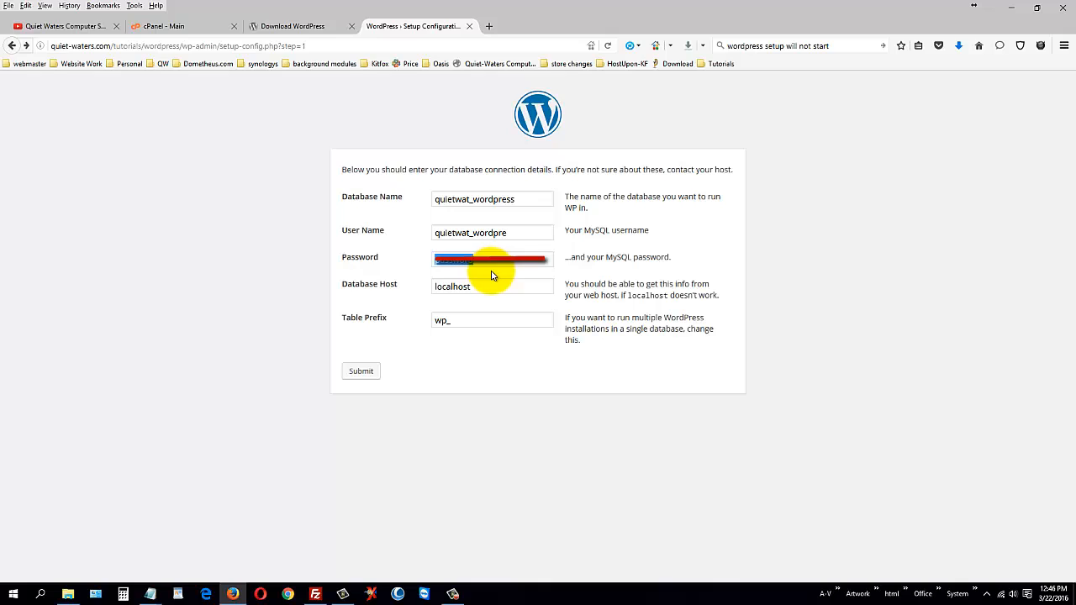
key(ctrl+v)
click(361, 371)
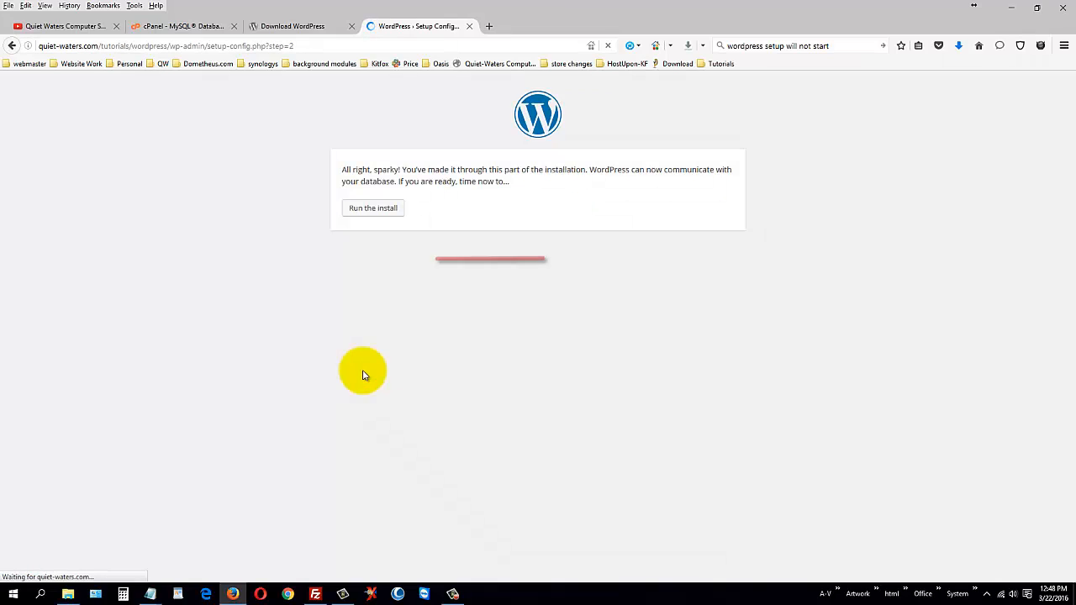
- Run the install and enter "Tutorial WordPress" as the site title and "admin" as the username
click(378, 209)
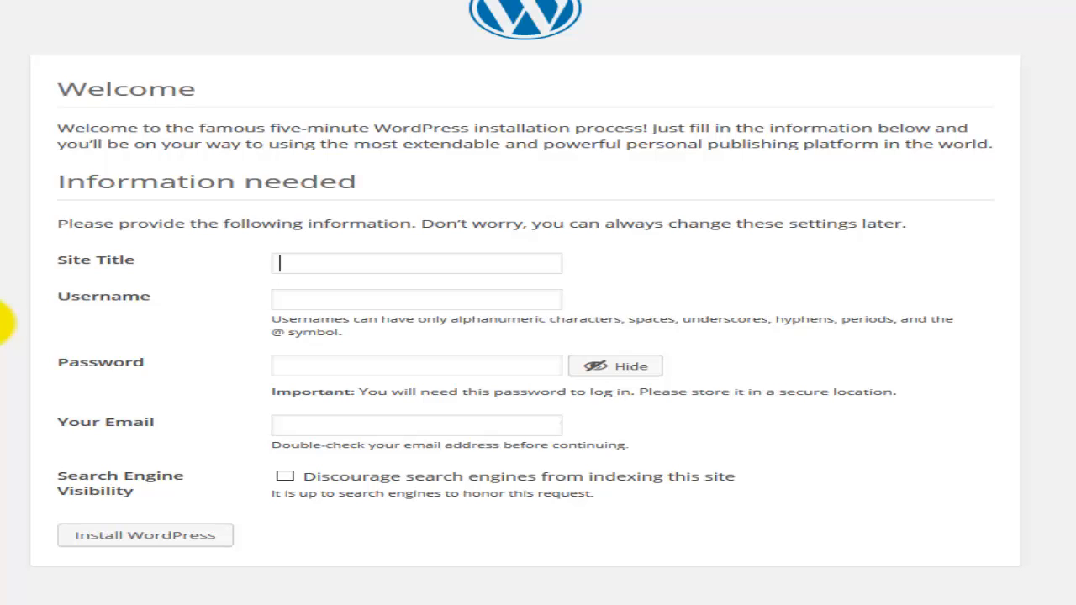
text(Tuto)
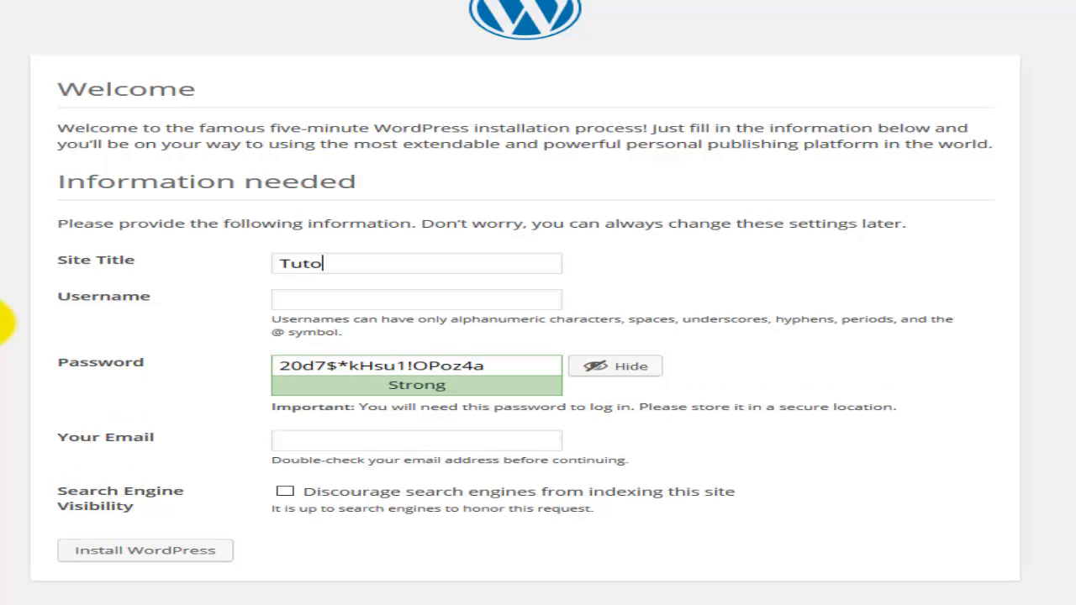
text(rial Word)
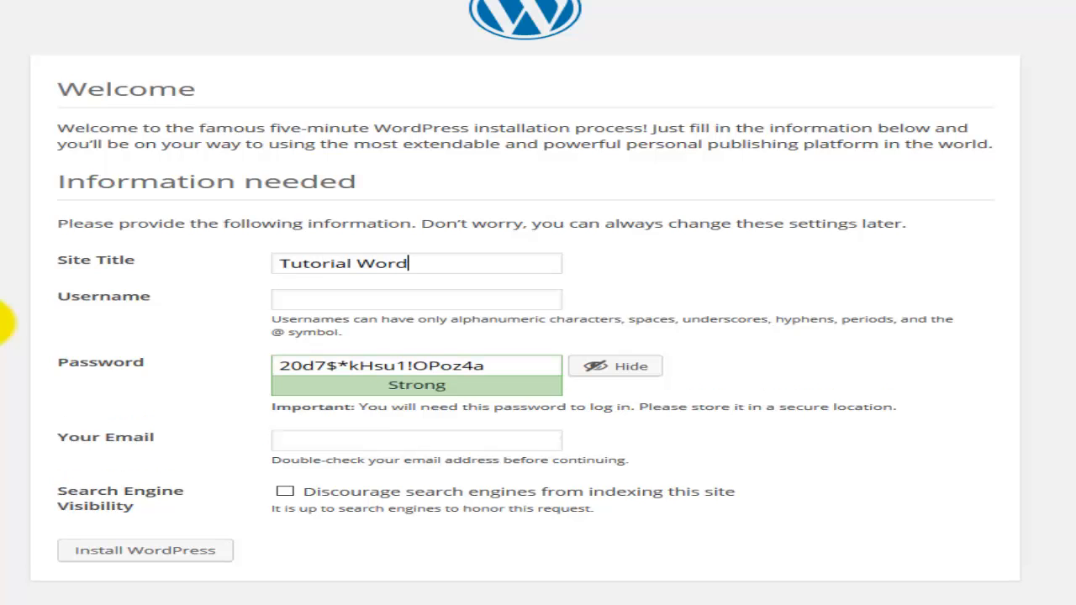
text(Press)
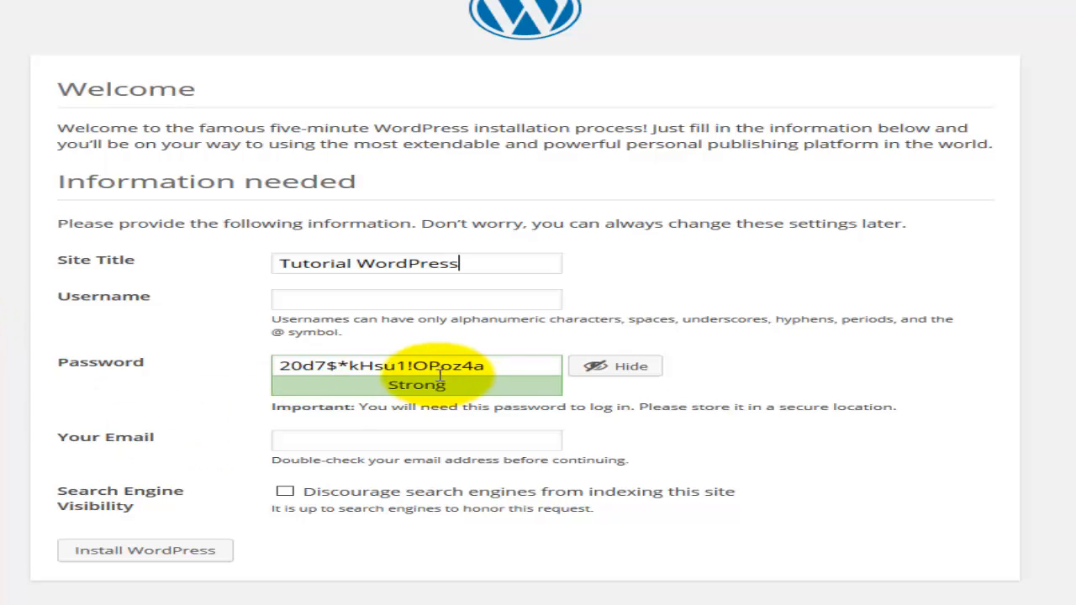
click(336, 299)
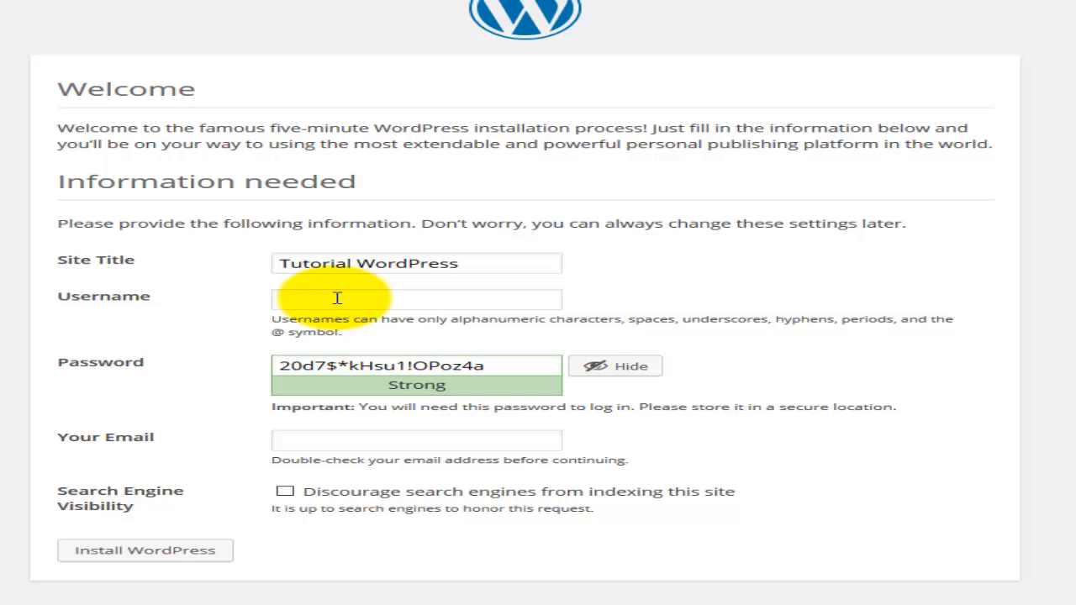
text(admin)
- Hide the suggested password and replace it with the chosen admin account password
click(838, 366)
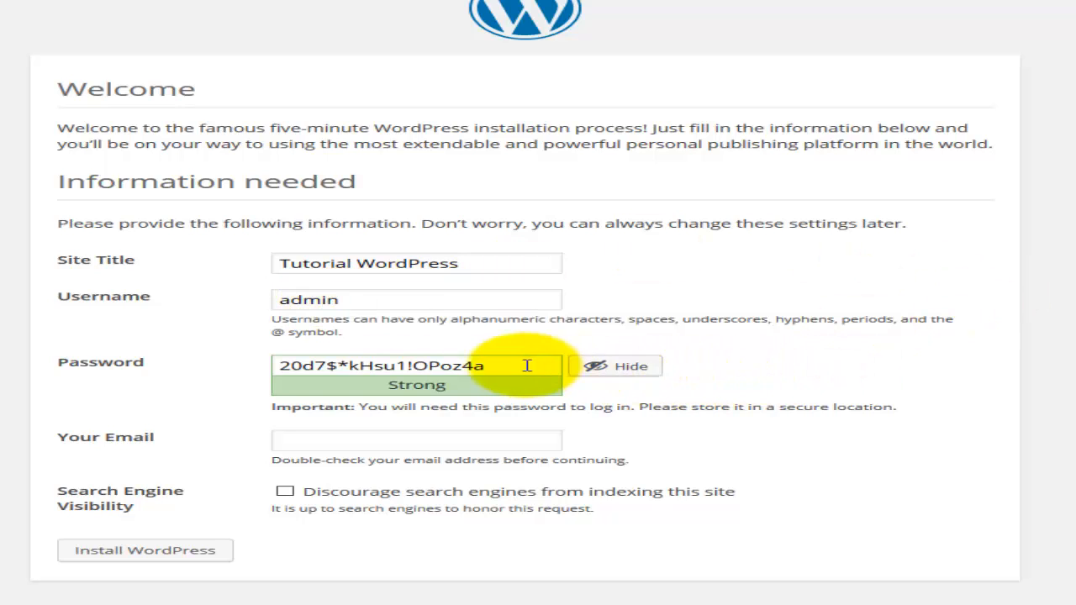
click(629, 366)
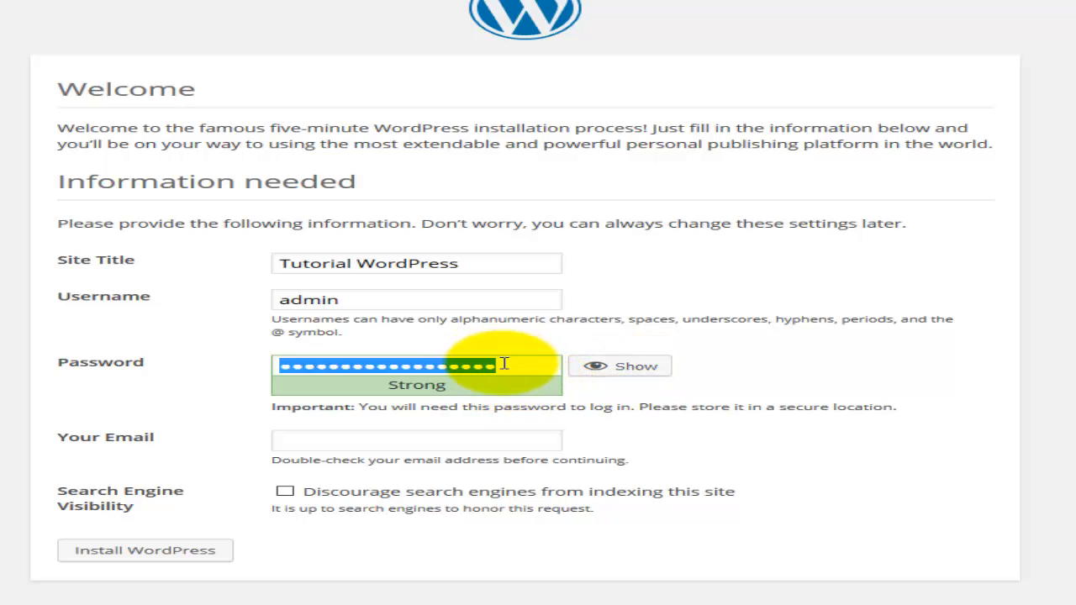
drag(503, 365, 79, 365)
key(ctrl+v)
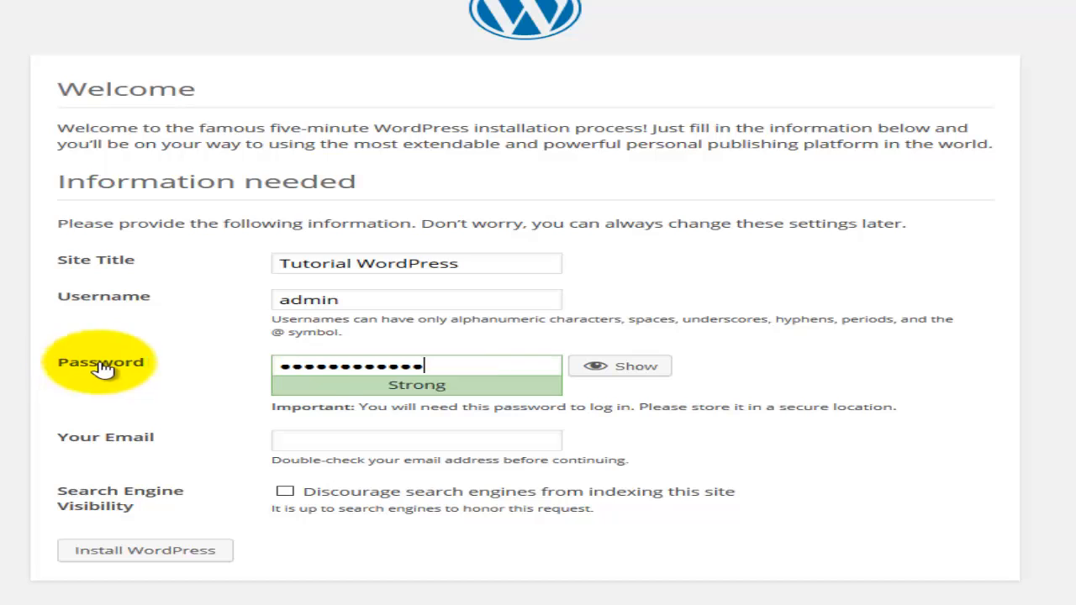
- Fill in the site owner's email address, leave search engine indexing allowed, and install WordPress
click(355, 441)
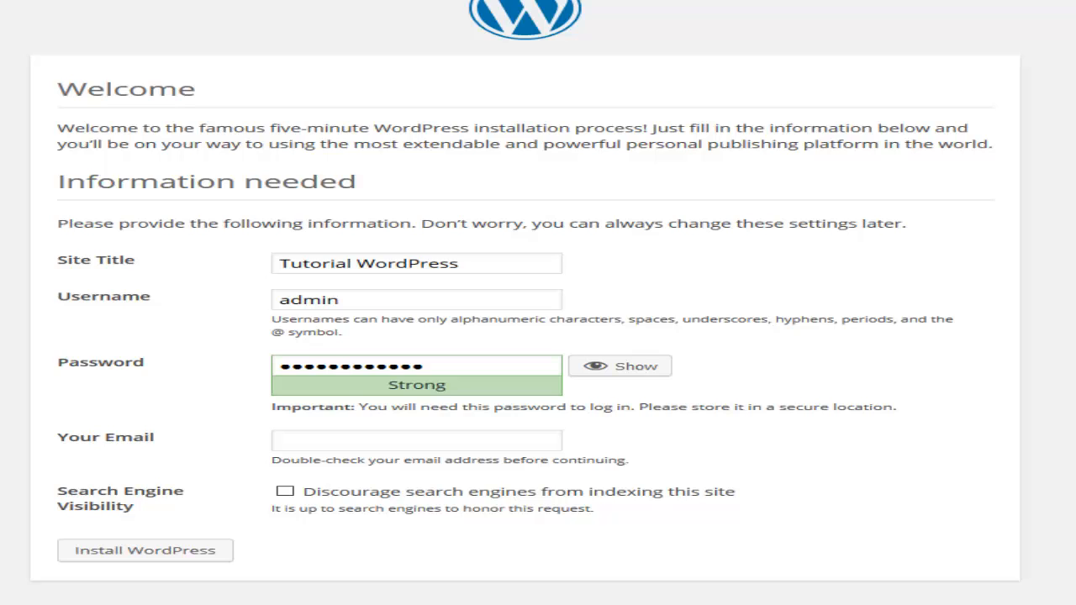
click(339, 439)
key(ctrl+v)
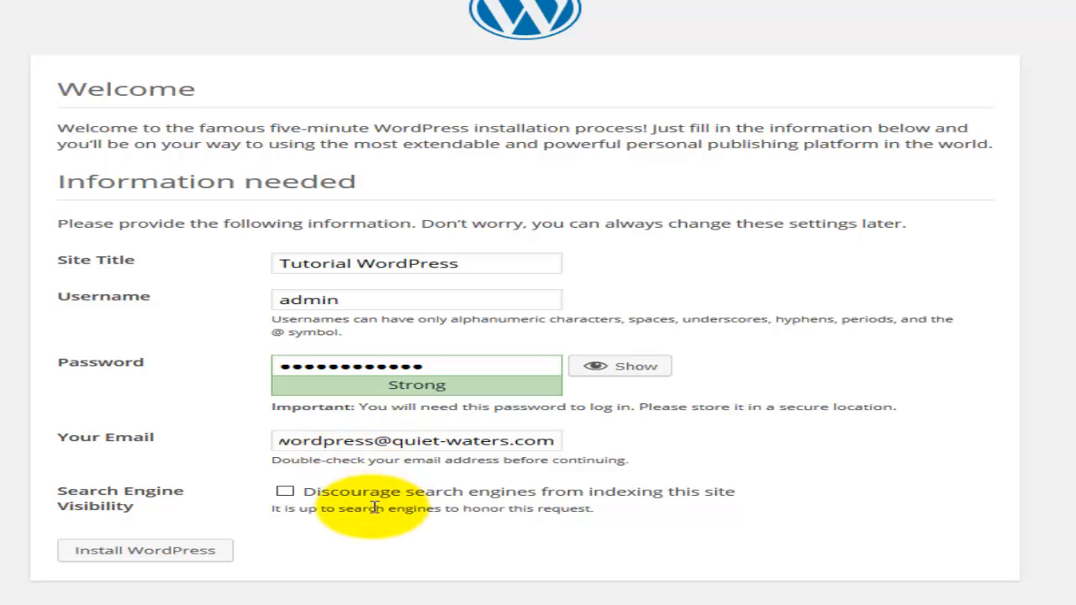
click(212, 552)
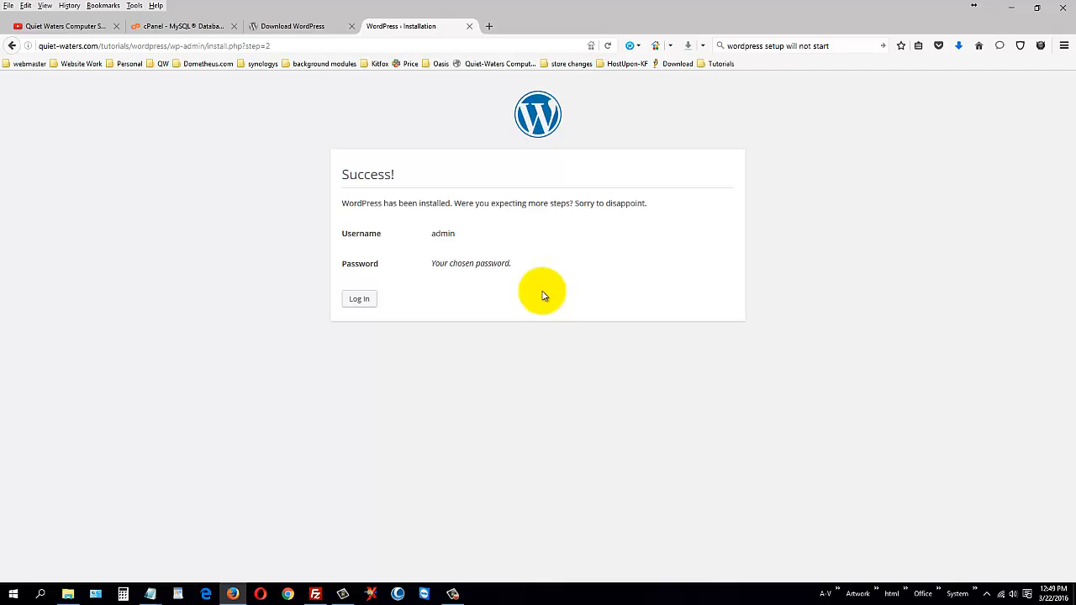
- Open the login page from the installation success page and try to log in as "admin" with the pasted password
click(359, 300)
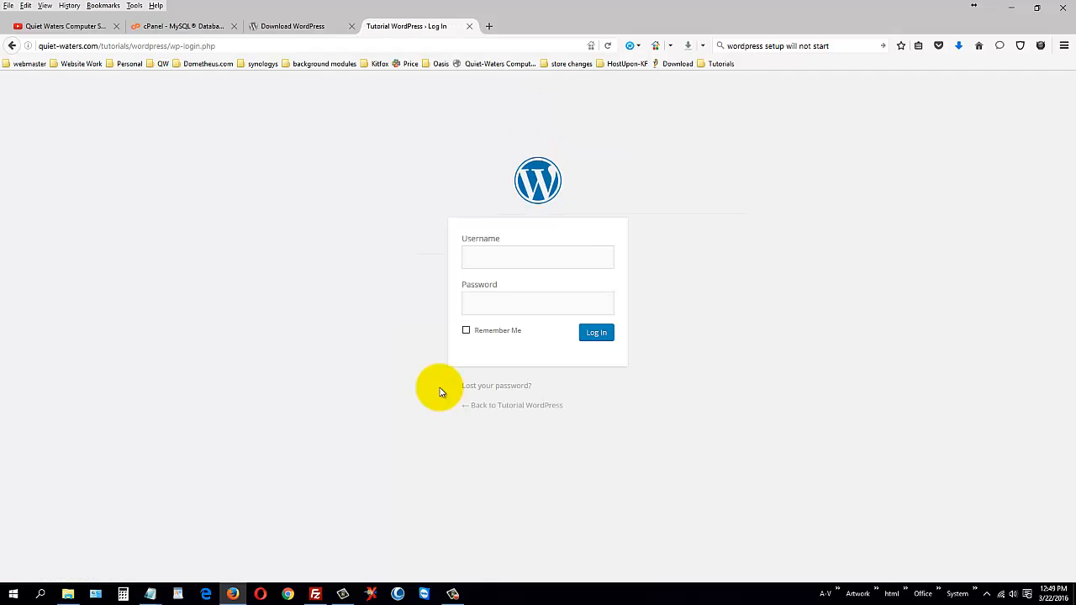
click(505, 261)
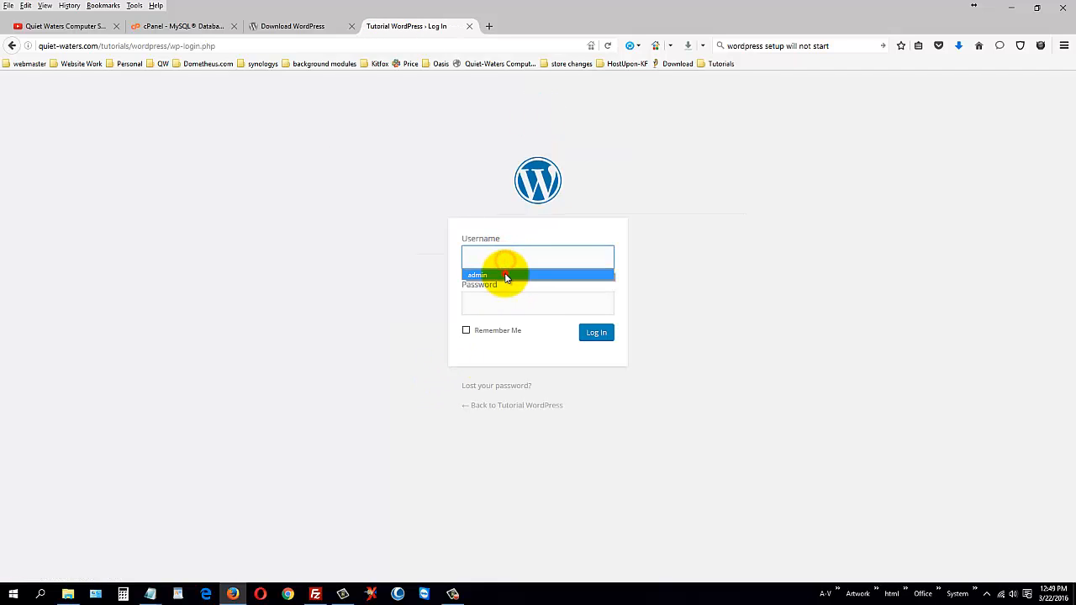
click(505, 274)
drag(565, 304, 359, 299)
key(ctrl+v)
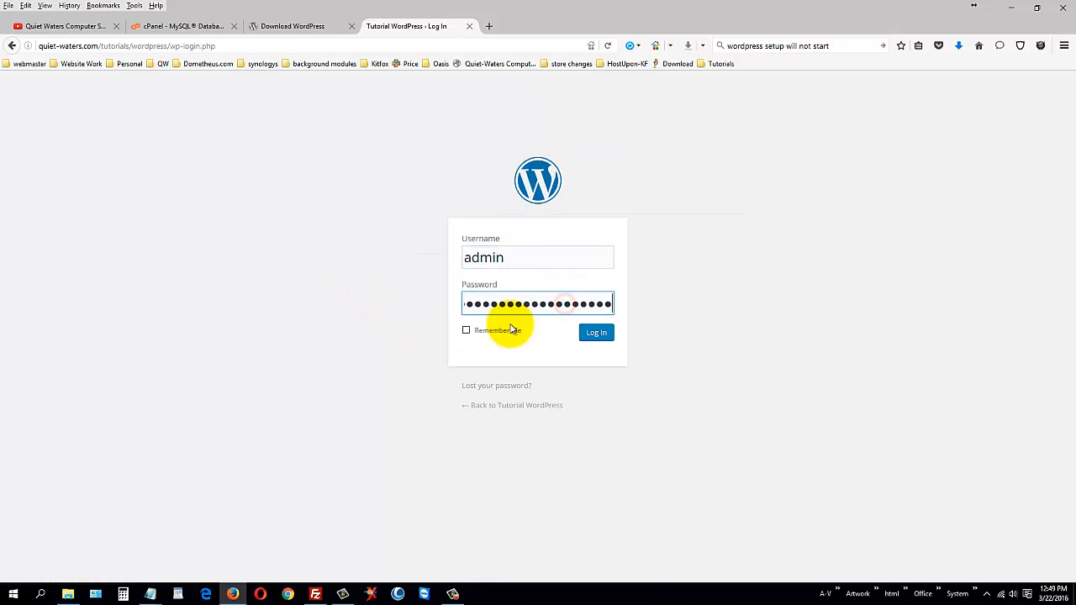
click(604, 338)
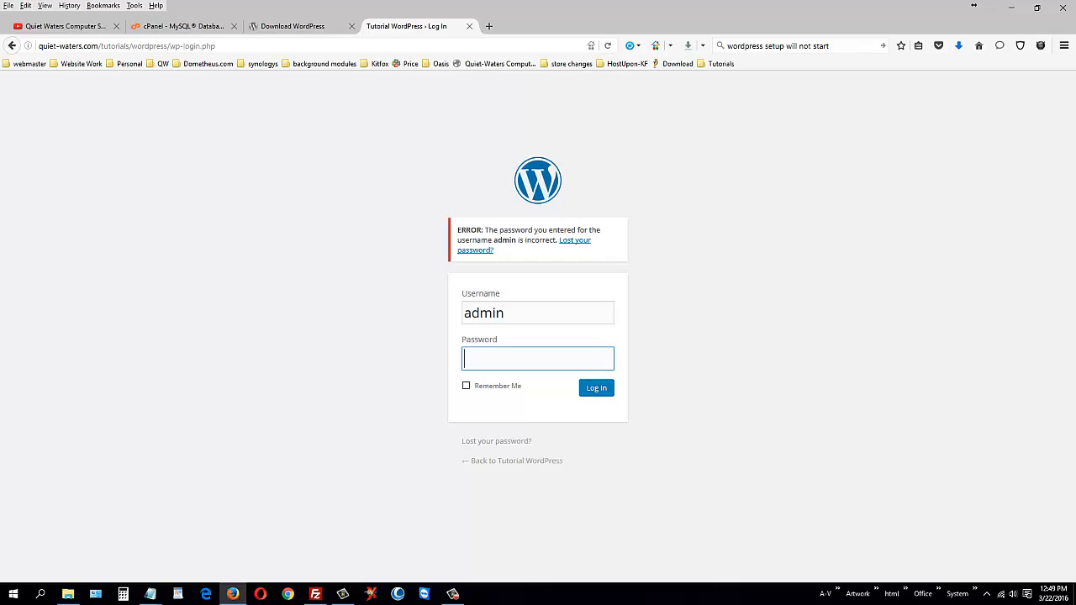
- Log in again with the chosen admin account password and Remember Me enabled, and open the dashboard's Home page
key(alt+Tab)
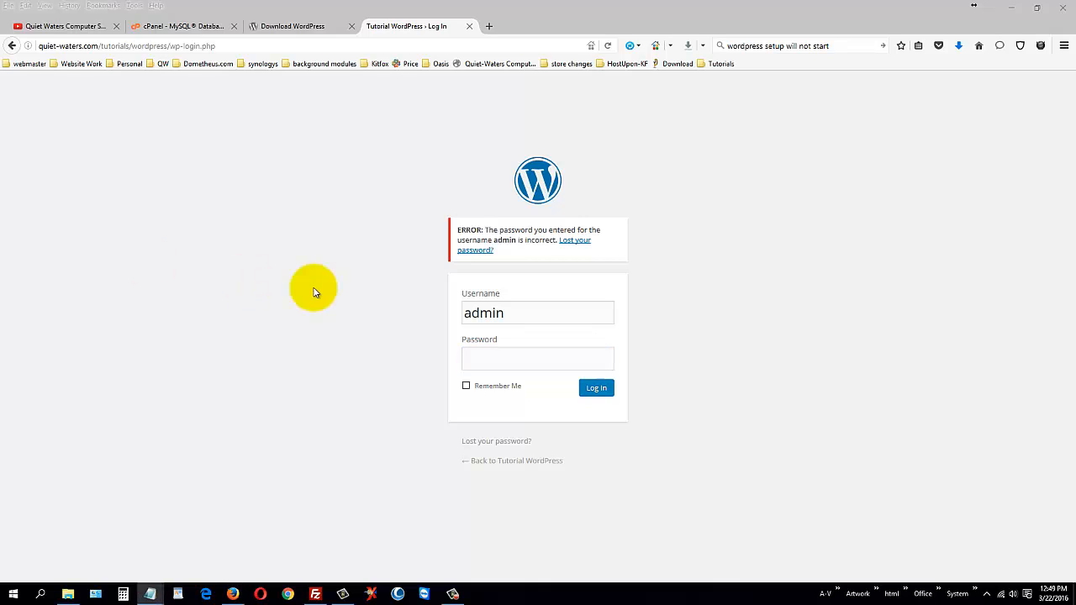
click(507, 358)
key(ctrl+v)
click(467, 387)
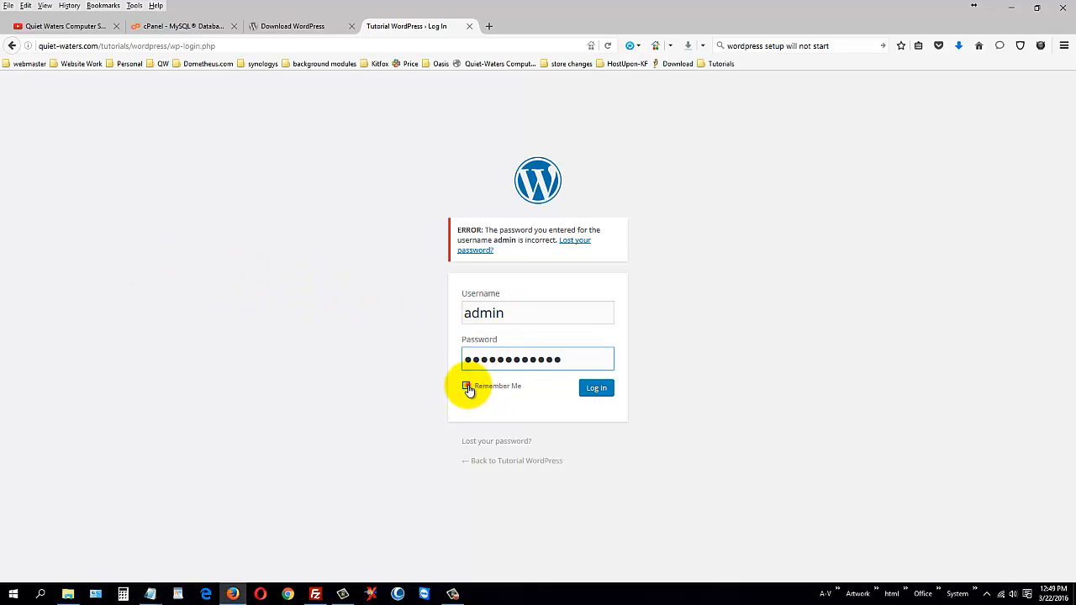
click(598, 389)
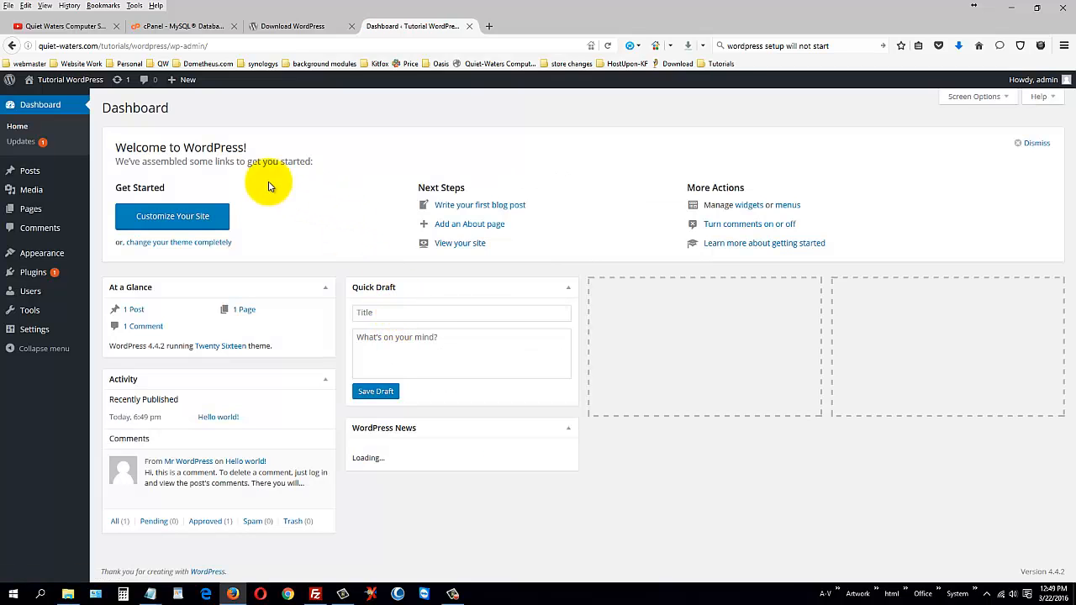
click(24, 126)
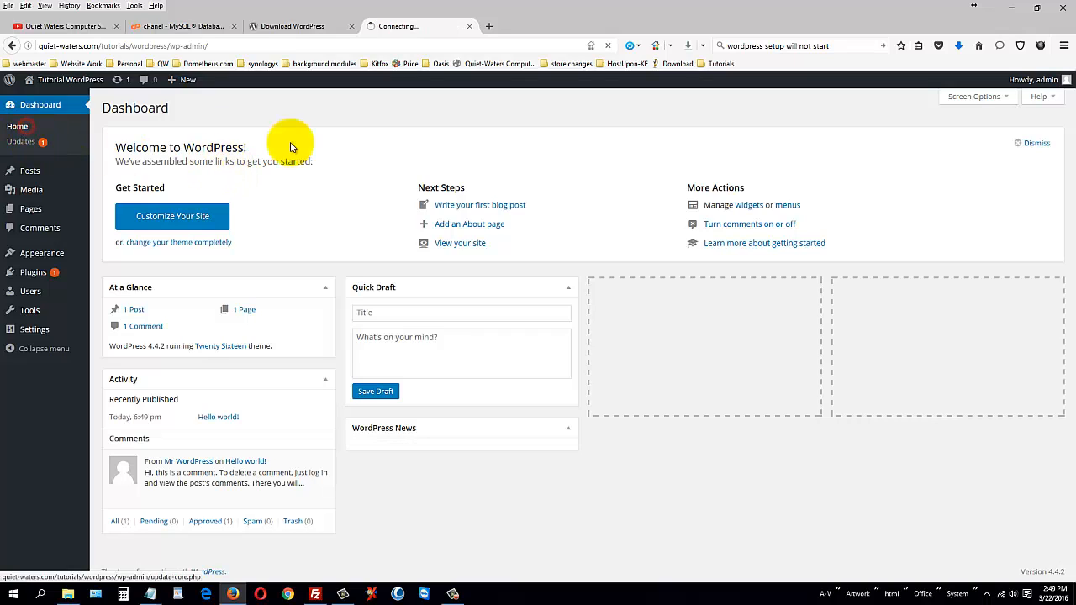